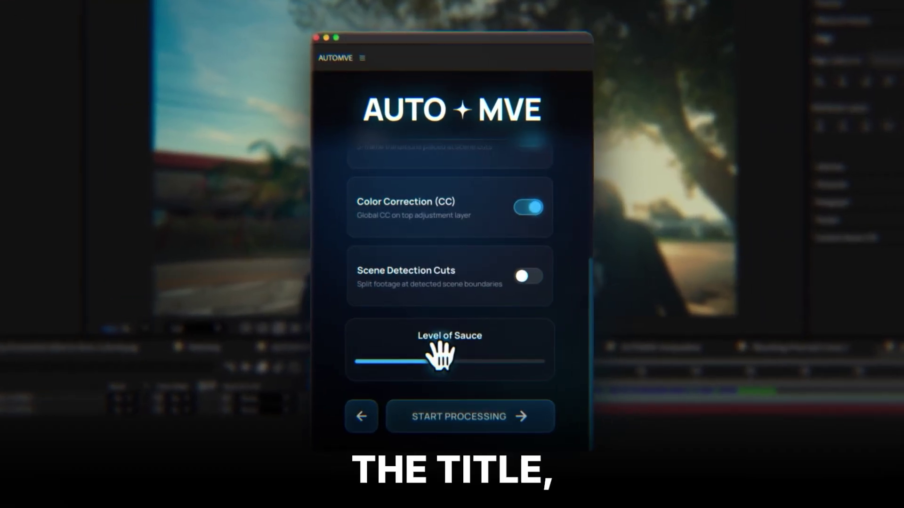
Drag the Level of Sauce slider to its maximum and start processing the music video.
left_click_drag(440, 358, 539, 362)
left_click(456, 428)
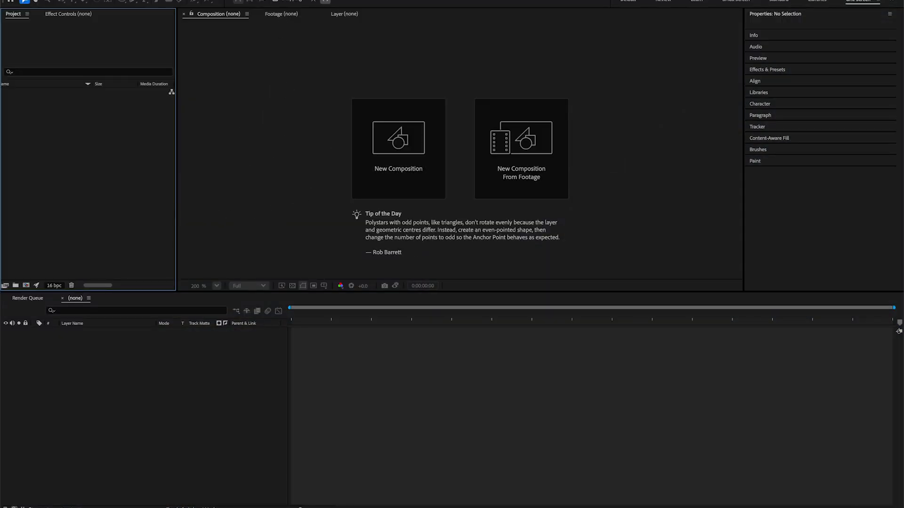
Open the AUTOMVE extension from Window > Extensions, get past its splash screen, and nudge the panel up.
left_click(263, 1)
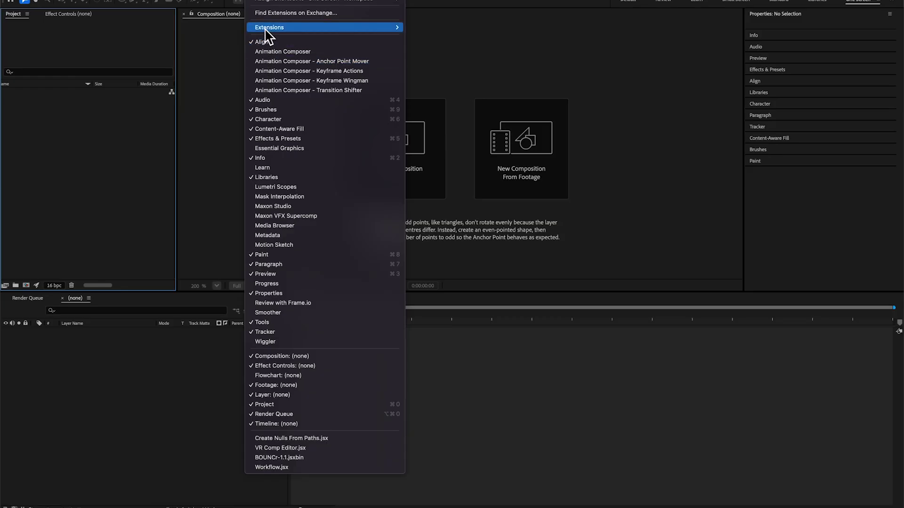
mouse_move(292, 27)
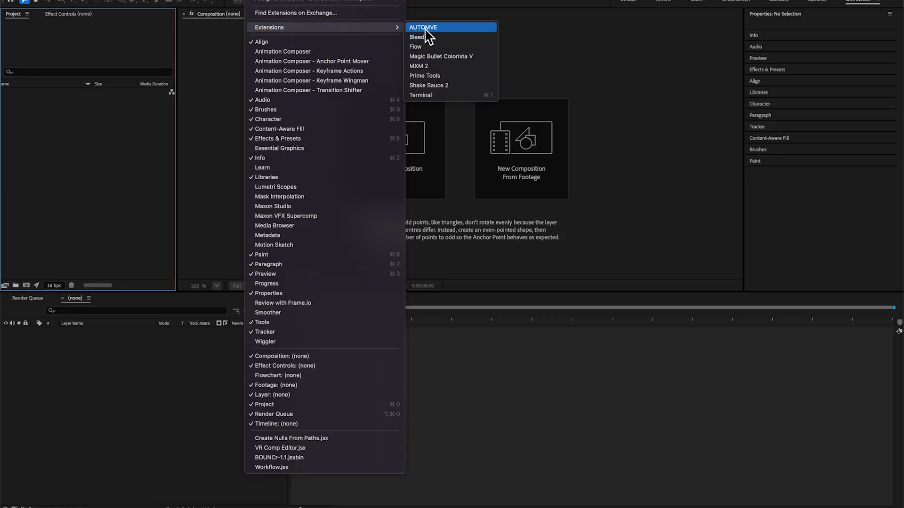
left_click(425, 29)
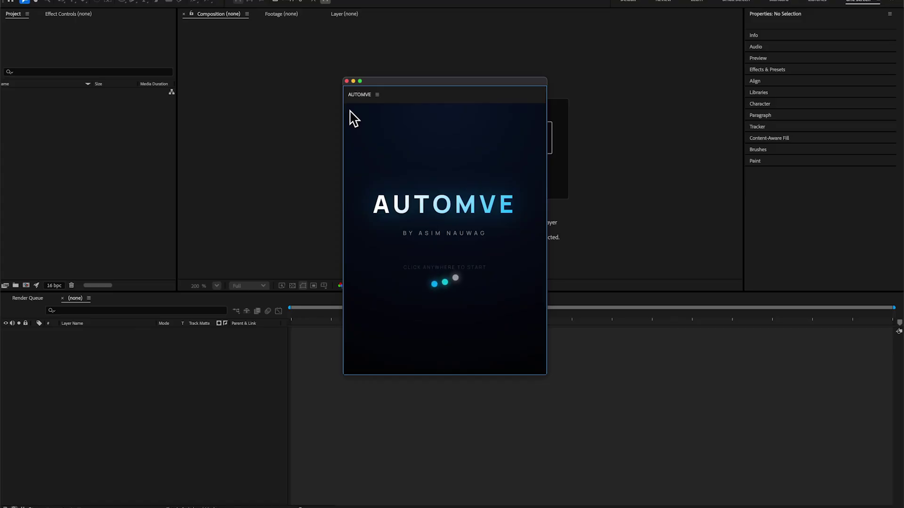
left_click(350, 112)
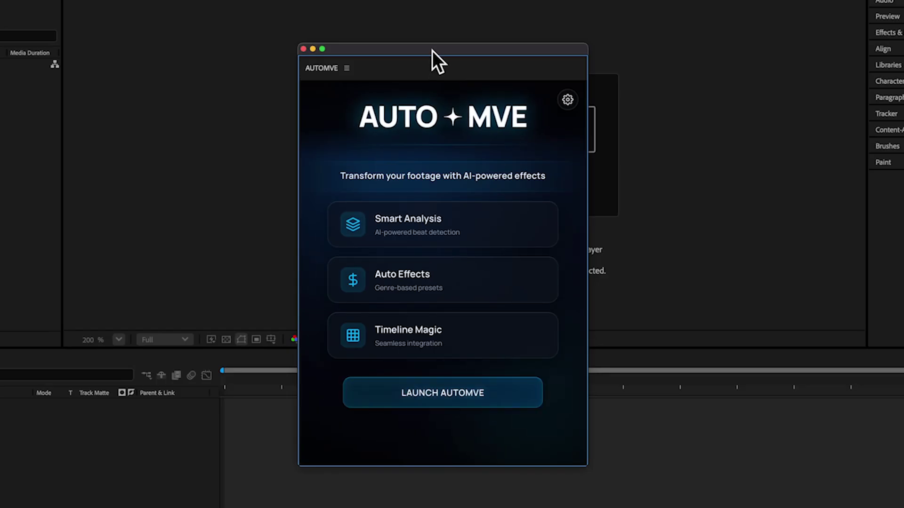
left_click_drag(432, 50, 431, 38)
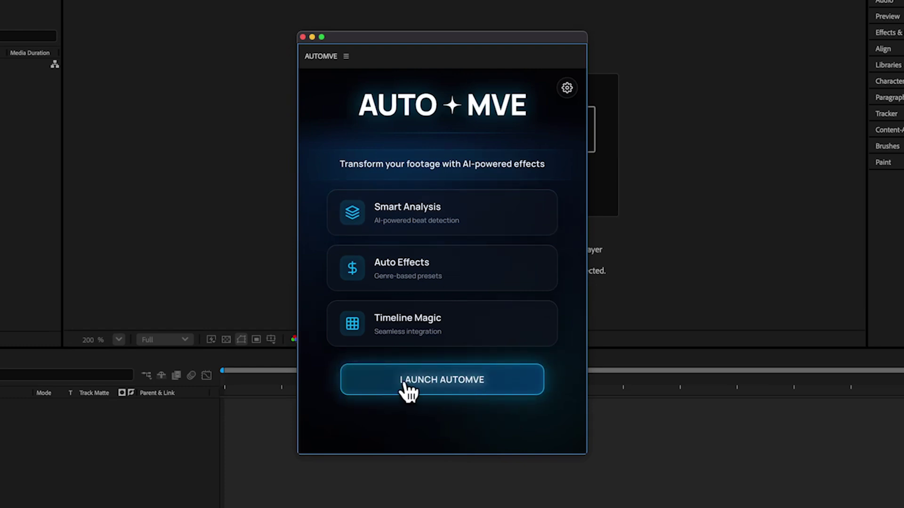
Launch AutoMVE, load 'BUBGONSLIDE - SET THE RECORD STRAIGHT - NOVFX.mp4' as the video, and continue.
left_click(432, 396)
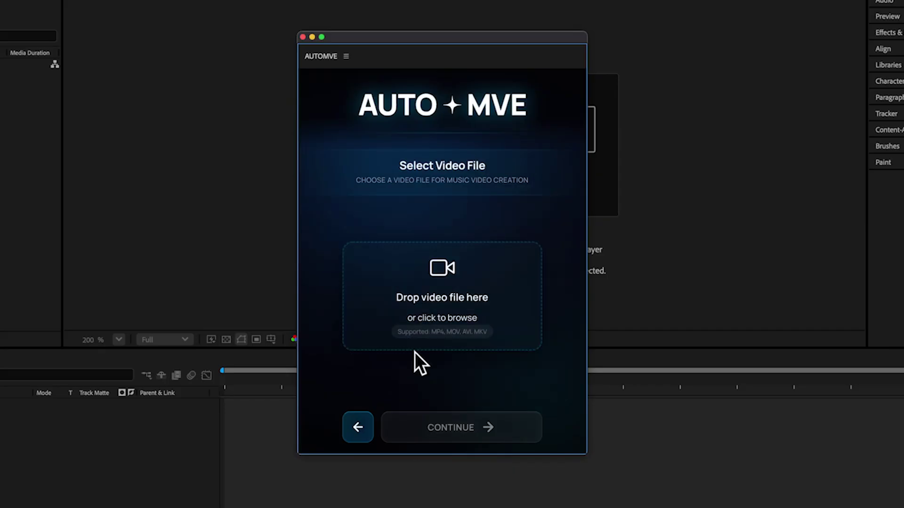
left_click(447, 301)
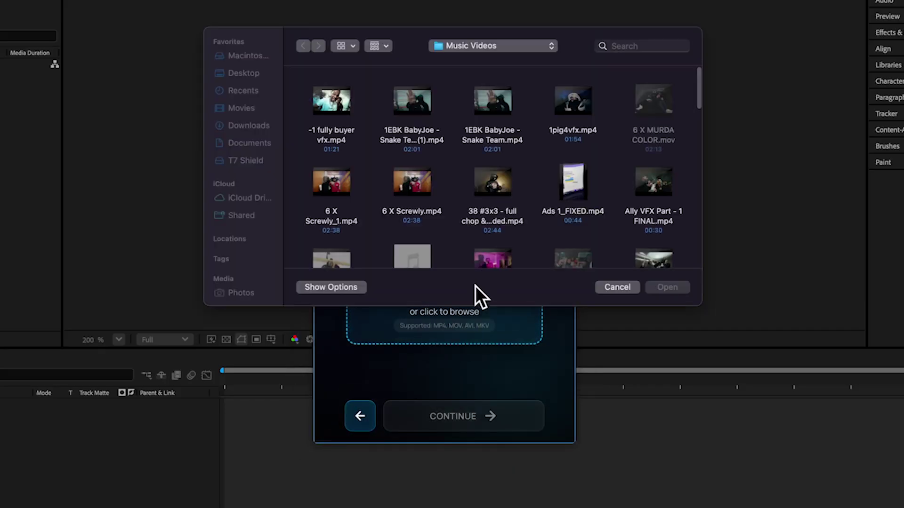
scroll(446, 266, "down", 10)
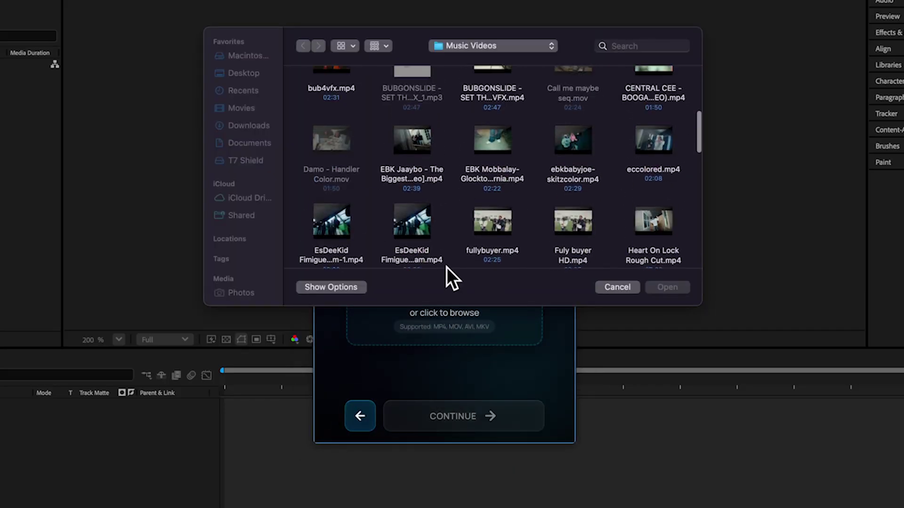
scroll(447, 267, "up", 2)
scroll(446, 266, "down", 5)
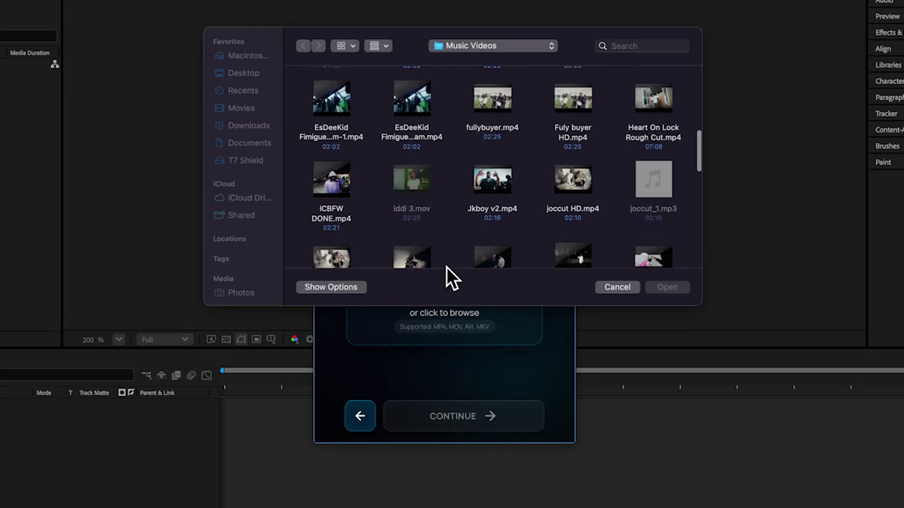
scroll(446, 267, "down", 5)
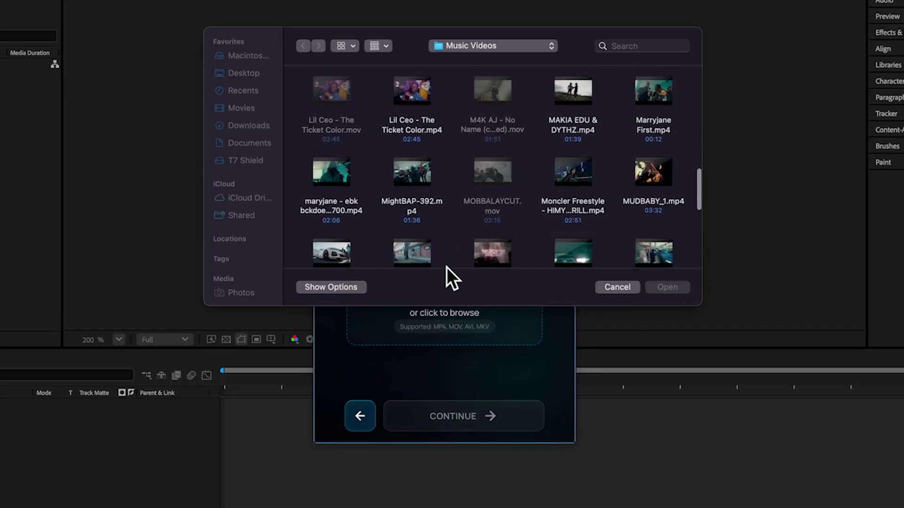
scroll(446, 267, "up", 10)
left_click(506, 189)
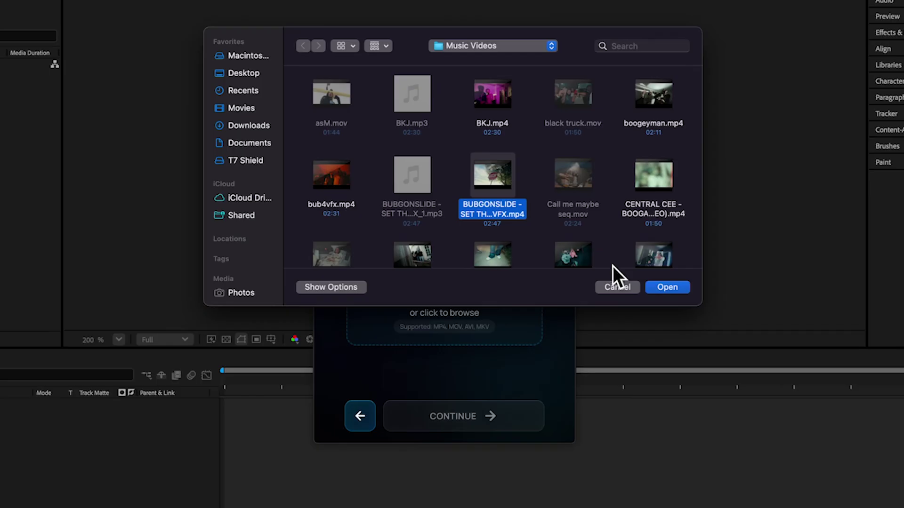
left_click(658, 288)
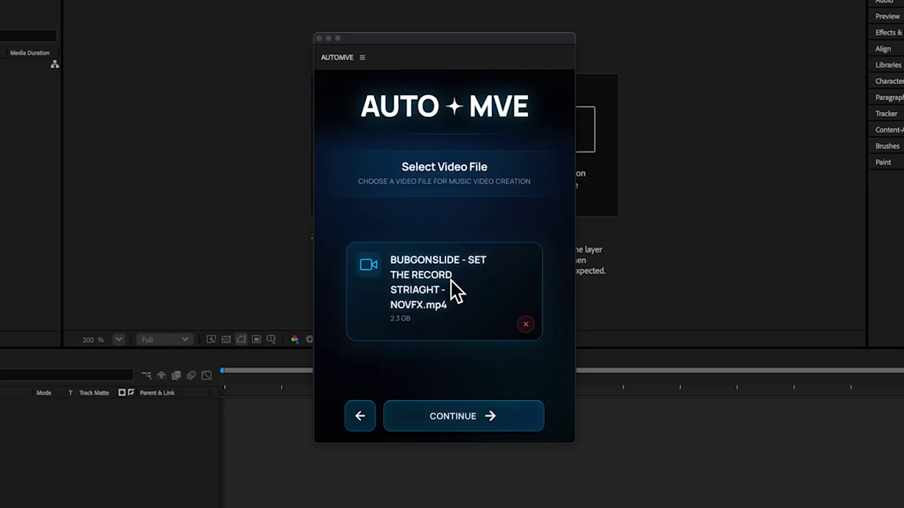
left_click(459, 423)
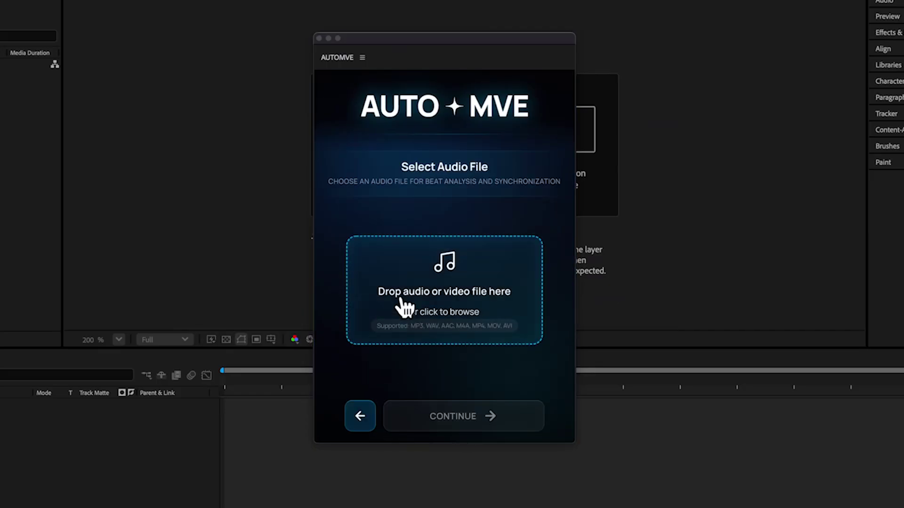
Load the same BUBGONSLIDE mp4 as the audio source using the All Files (*) filter, then continue.
left_click(426, 311)
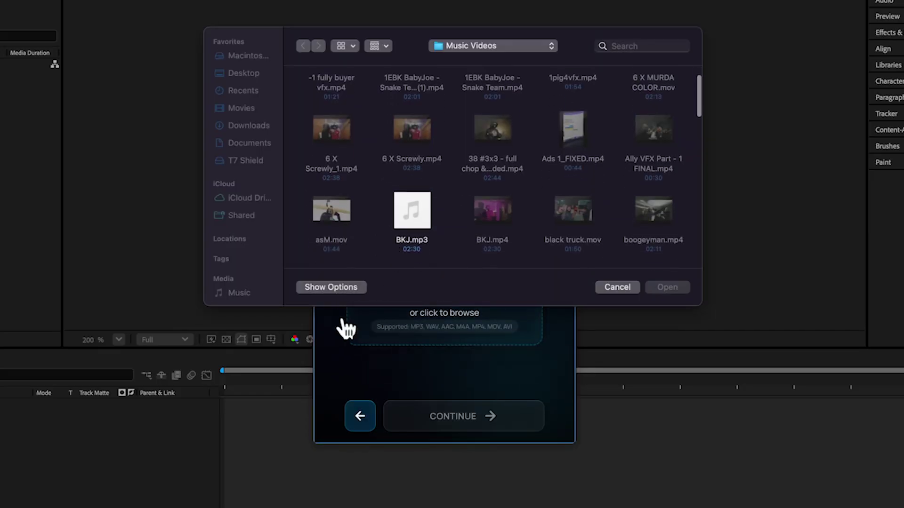
left_click(330, 288)
left_click(466, 260)
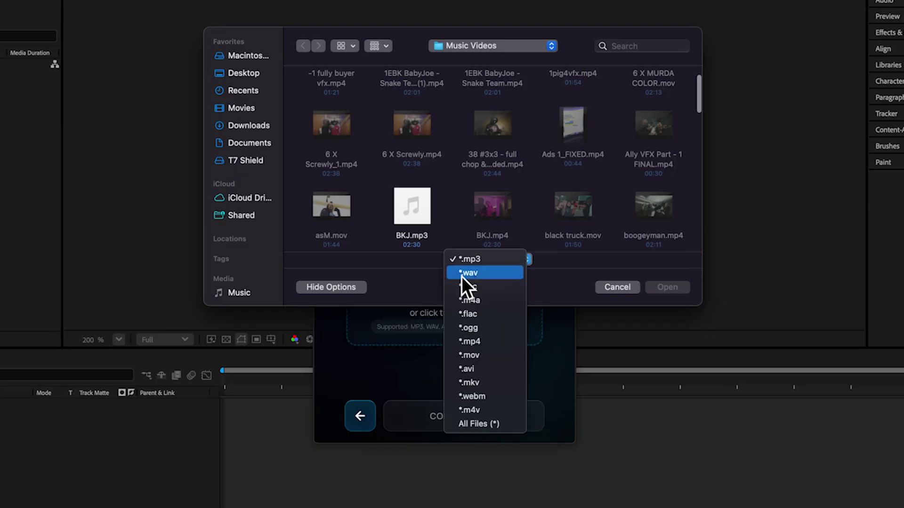
left_click(464, 423)
scroll(481, 187, "down", 3)
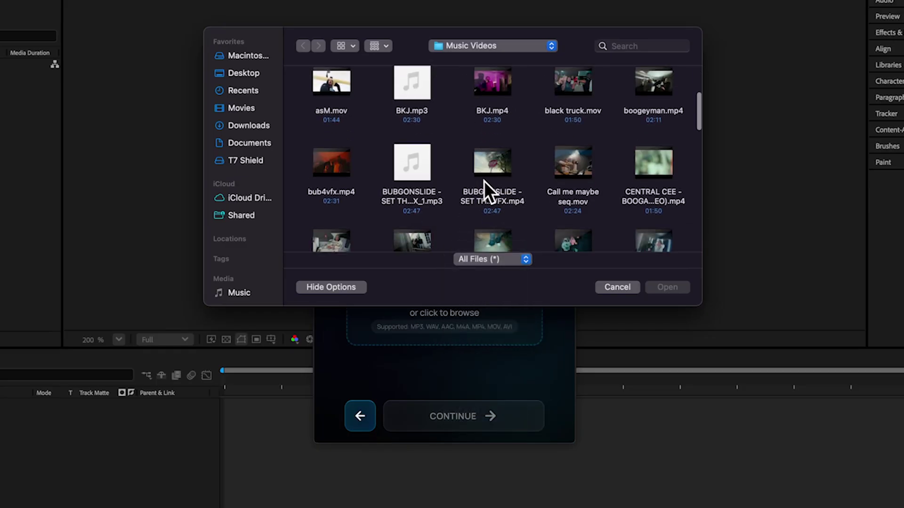
scroll(484, 181, "down", 2)
left_click(501, 149)
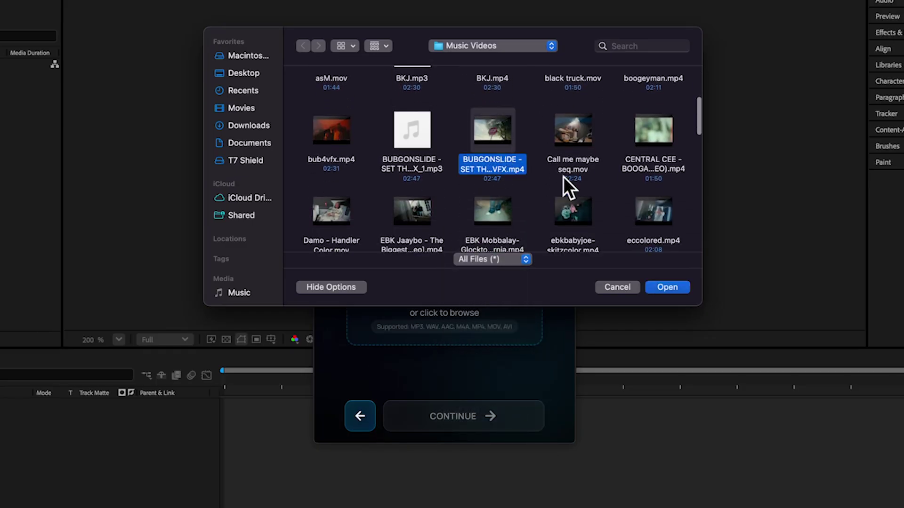
left_click(660, 285)
left_click(470, 424)
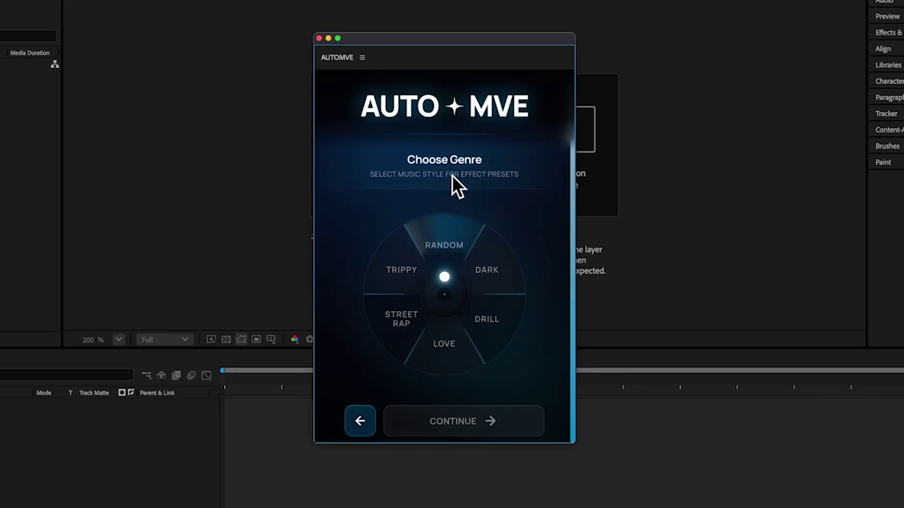
Try the Dark, random, Drill, Trippy and Love genres, then settle on Street Rap and continue.
left_click(411, 332)
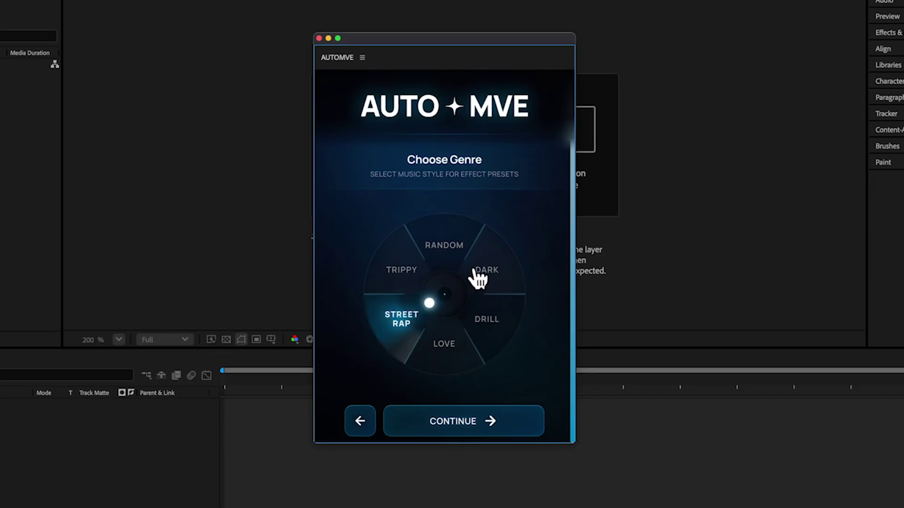
left_click(492, 273)
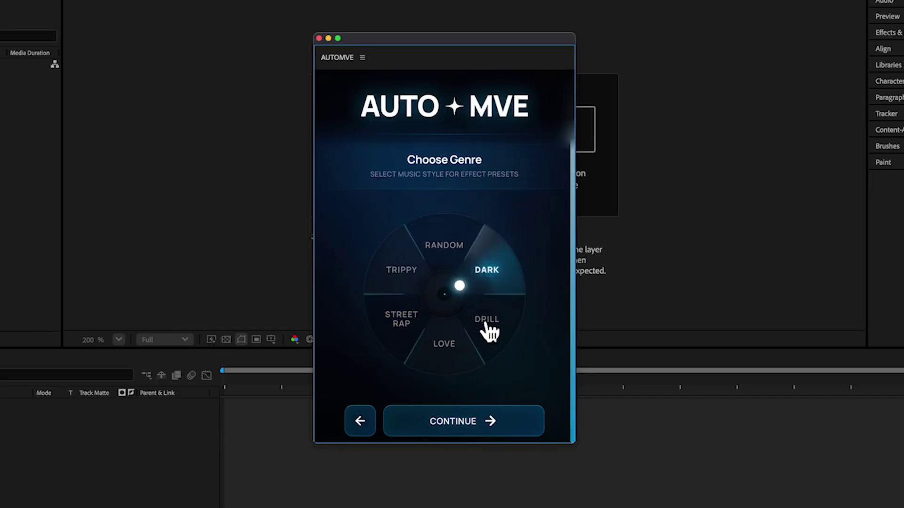
left_click(445, 254)
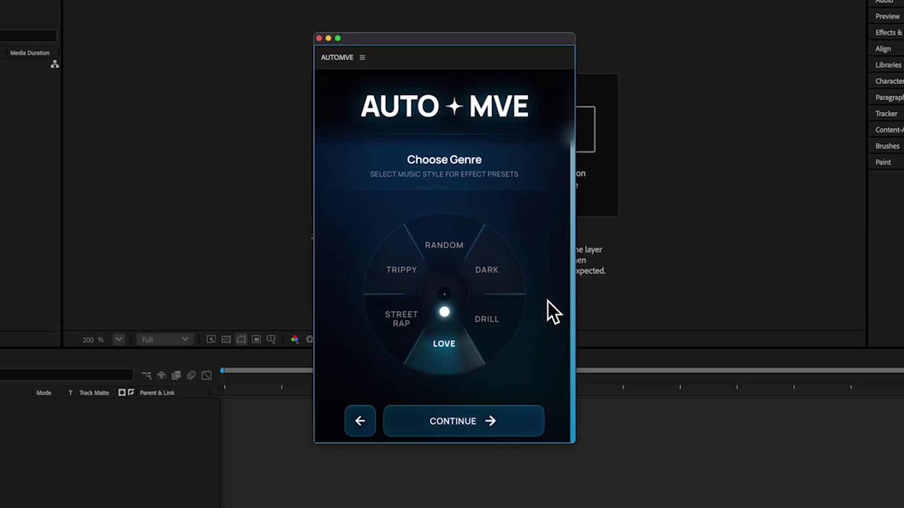
left_click(493, 287)
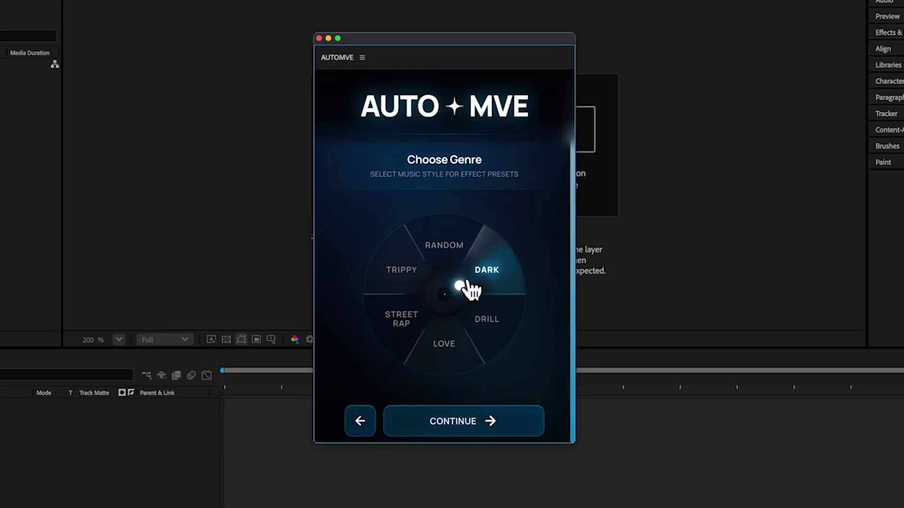
left_click(501, 328)
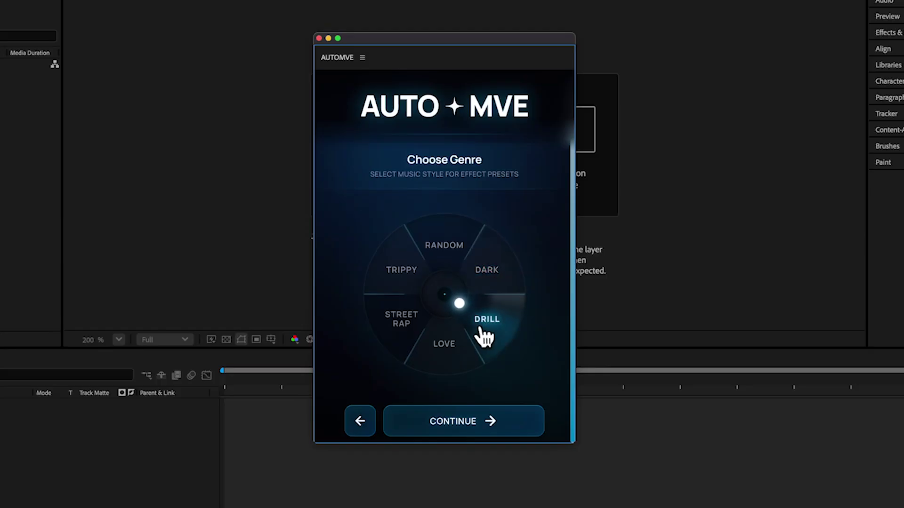
left_click(409, 328)
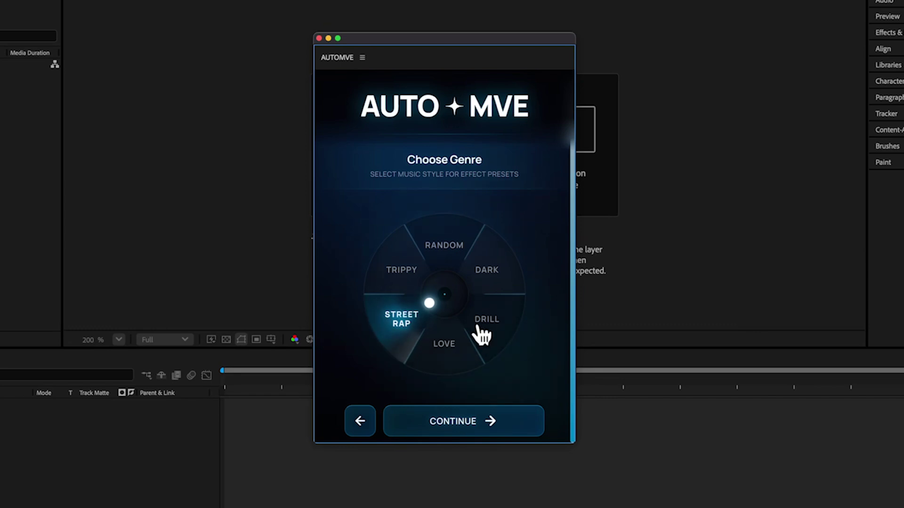
left_click(400, 288)
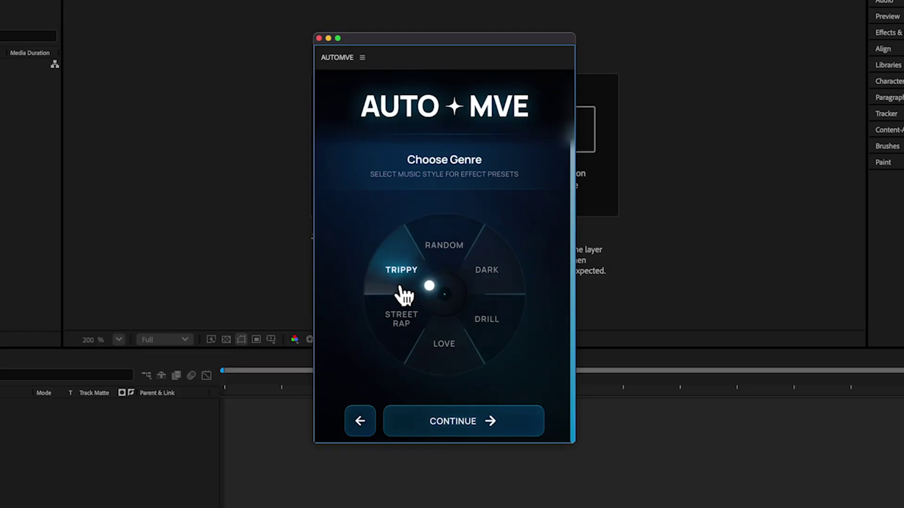
left_click(444, 343)
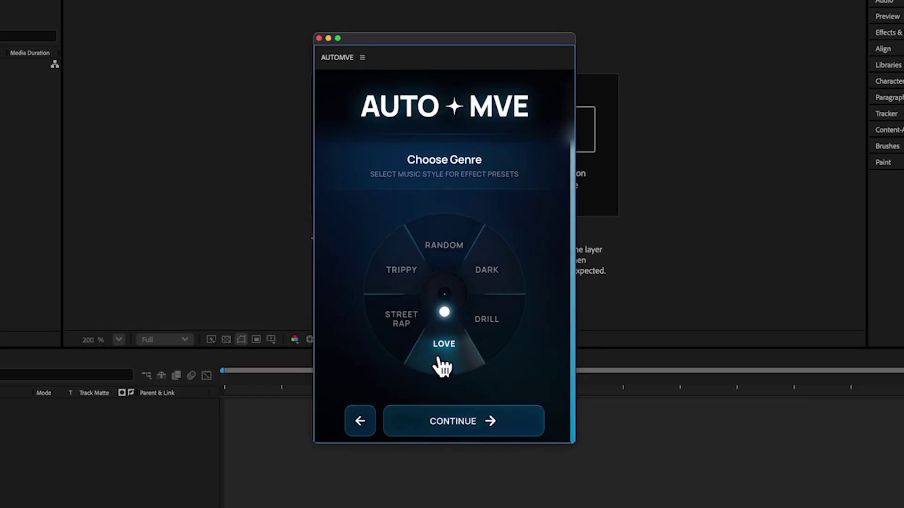
left_click(489, 280)
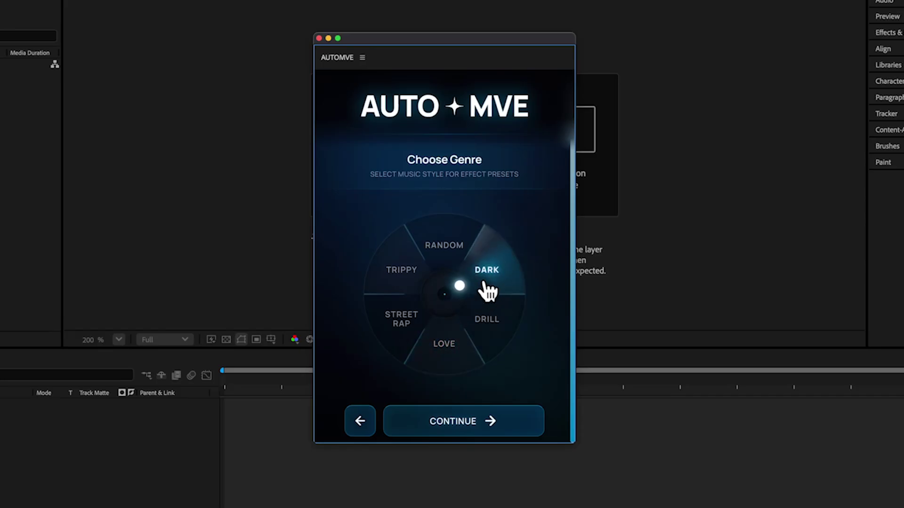
left_click(406, 327)
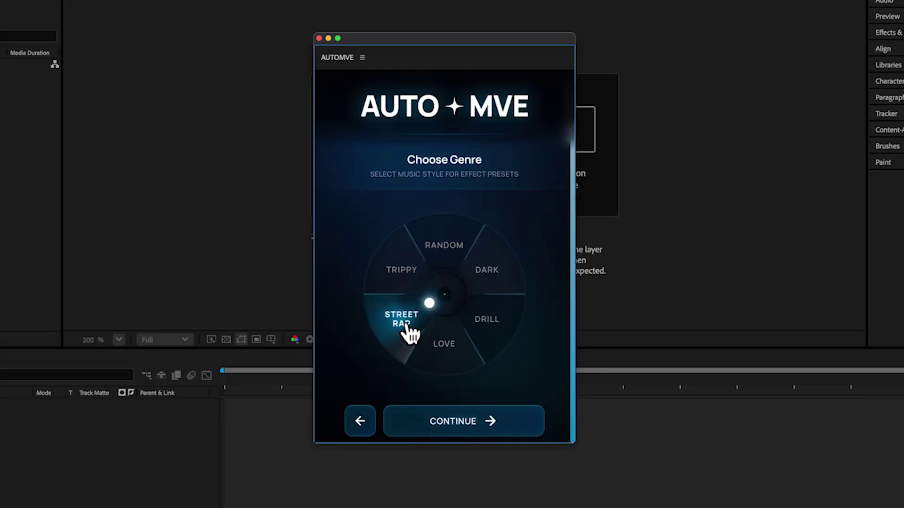
left_click(448, 423)
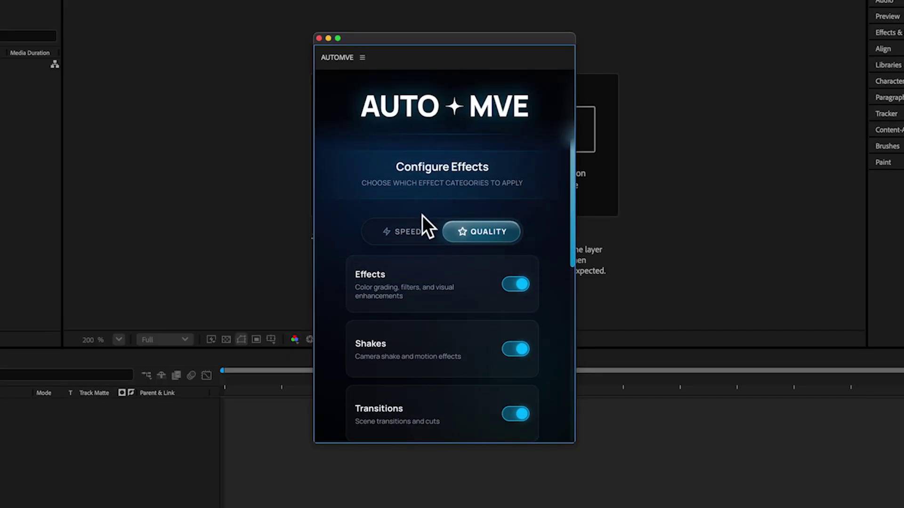
Keep Effects on, turn on Transitions and Wipes, and turn off global Color Correction.
scroll(433, 369, "down", 5)
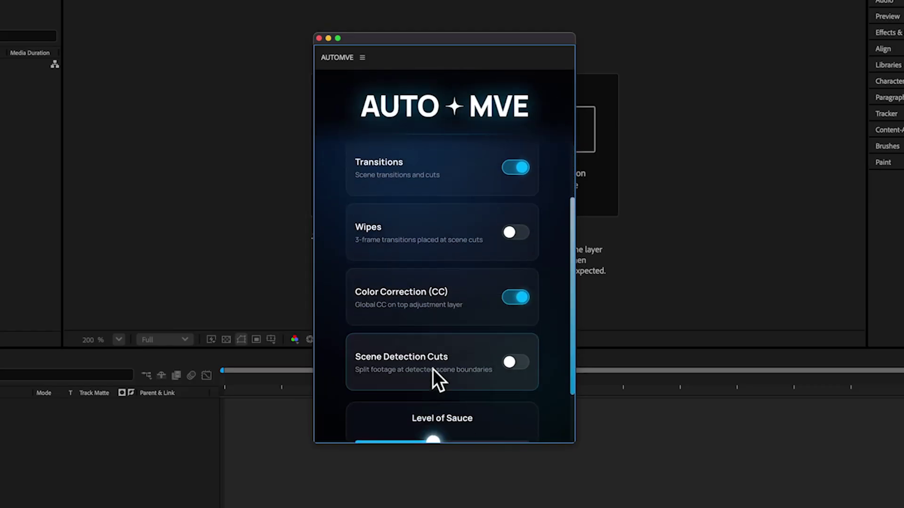
scroll(433, 369, "up", 5)
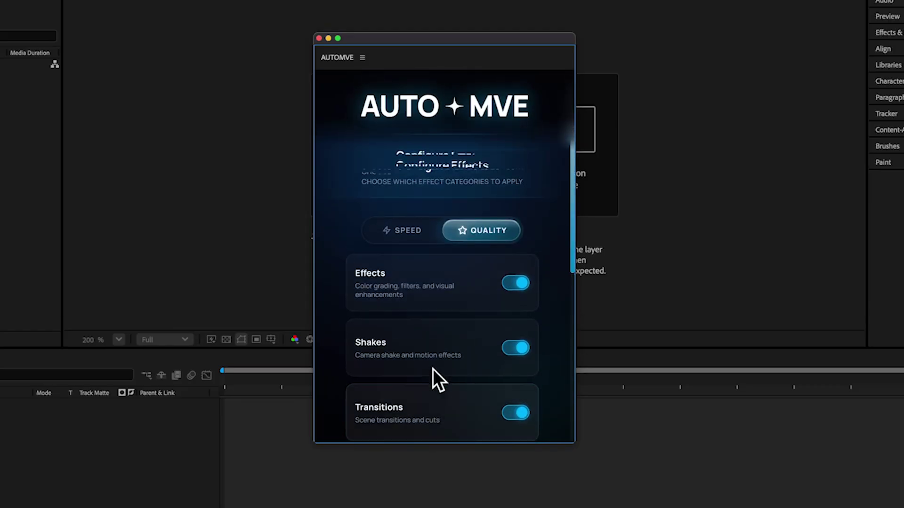
left_click(511, 289)
left_click(511, 288)
scroll(499, 306, "down", 1)
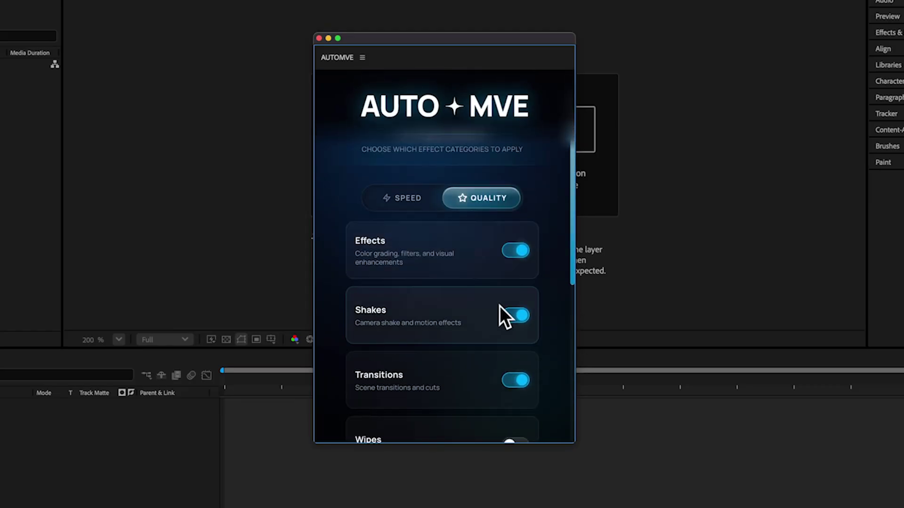
scroll(517, 328, "down", 2)
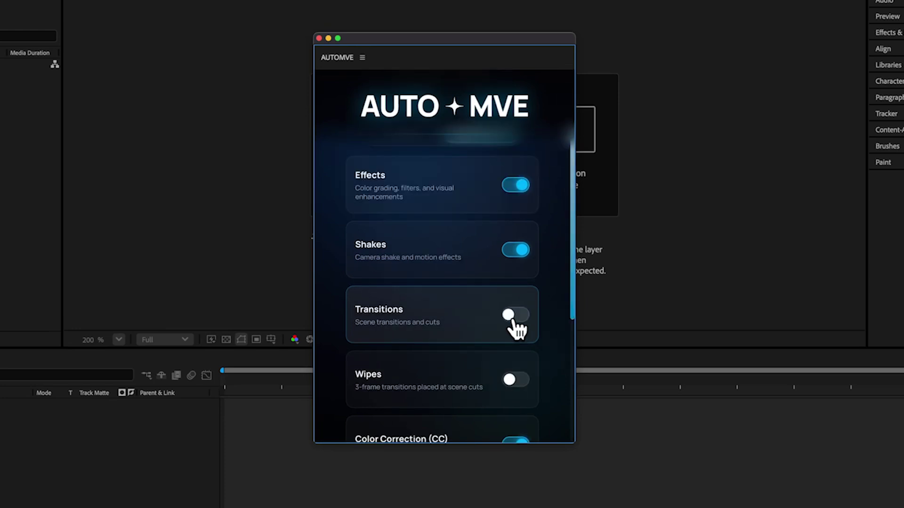
left_click(512, 316)
scroll(483, 428, "down", 2)
left_click(514, 321)
scroll(414, 301, "down", 3)
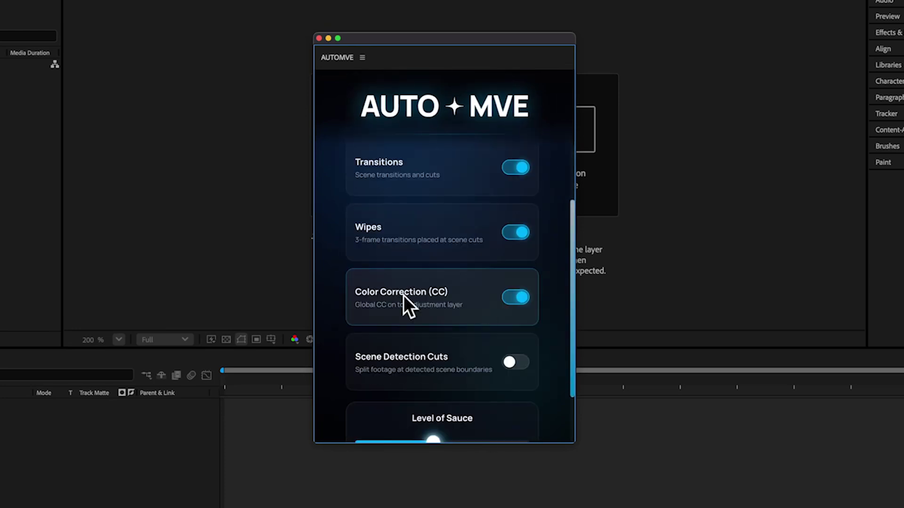
left_click(509, 304)
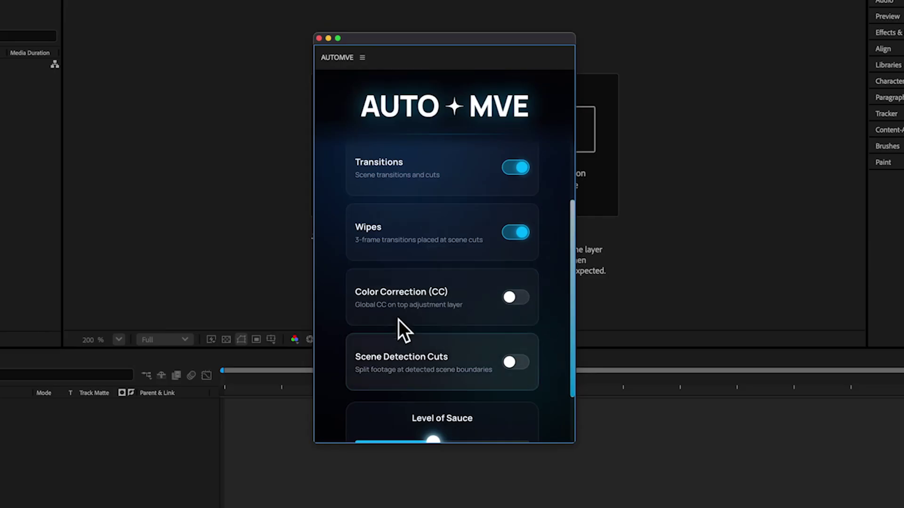
Try Speed processing mode, return to Quality, and review the effect settings list.
scroll(503, 317, "up", 2)
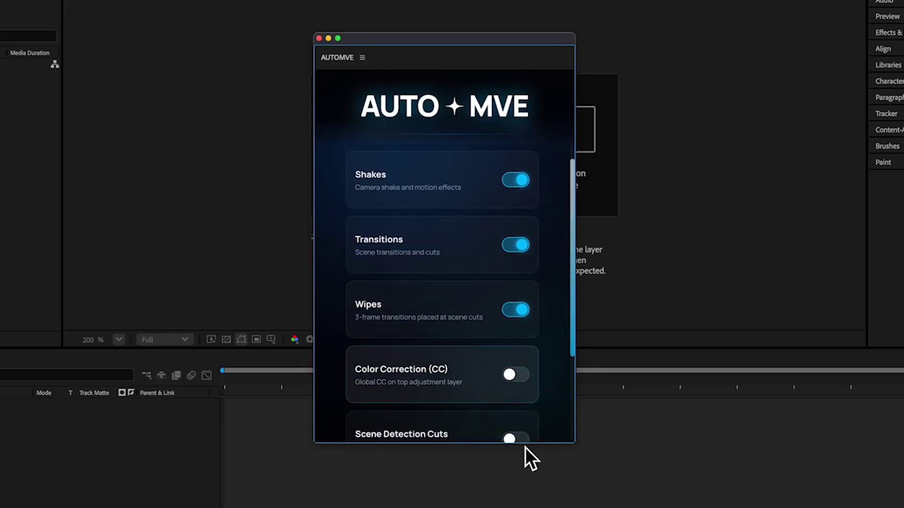
scroll(499, 358, "down", 4)
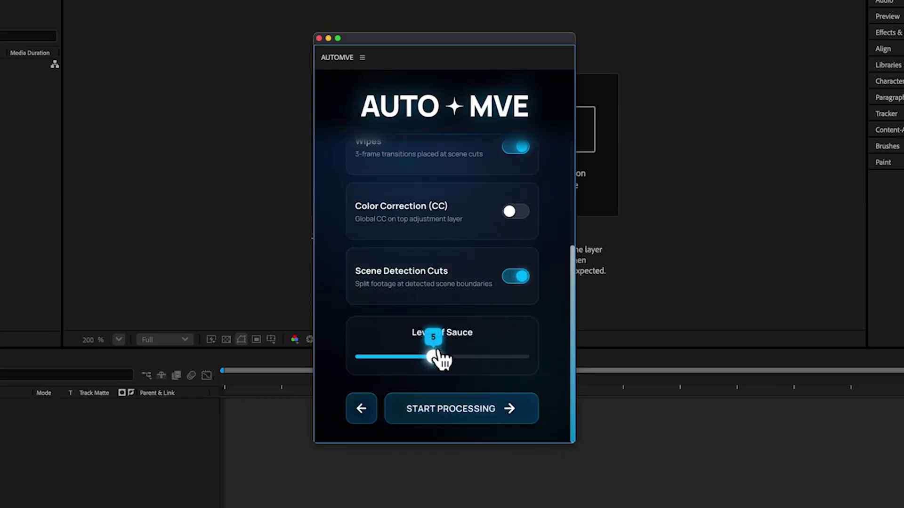
scroll(397, 377, "up", 8)
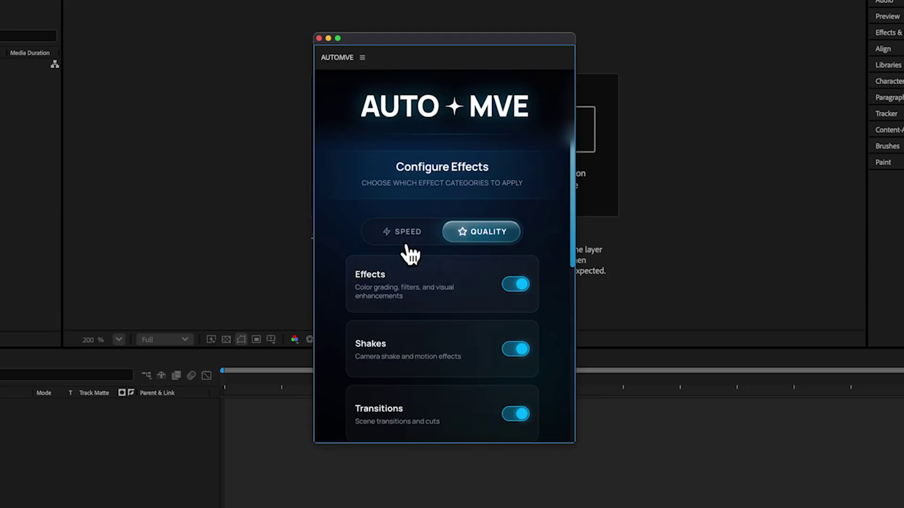
left_click(407, 235)
left_click(468, 233)
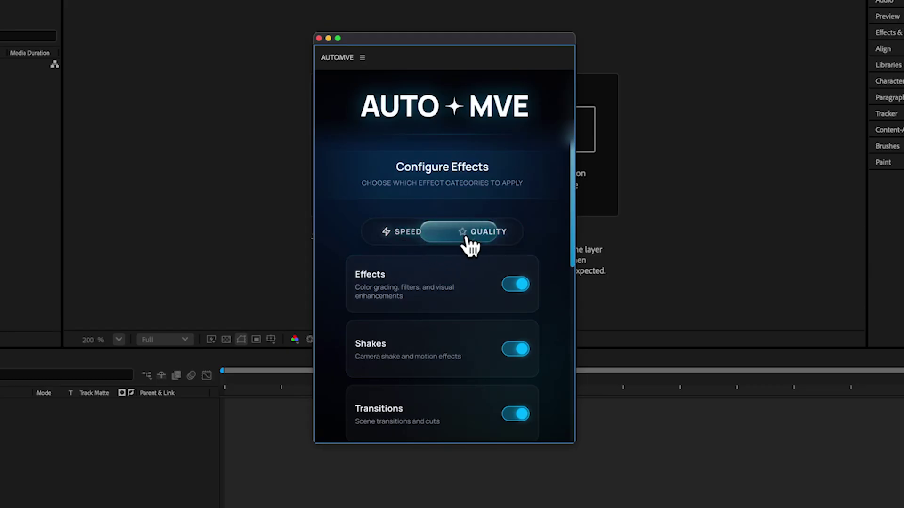
left_click(421, 234)
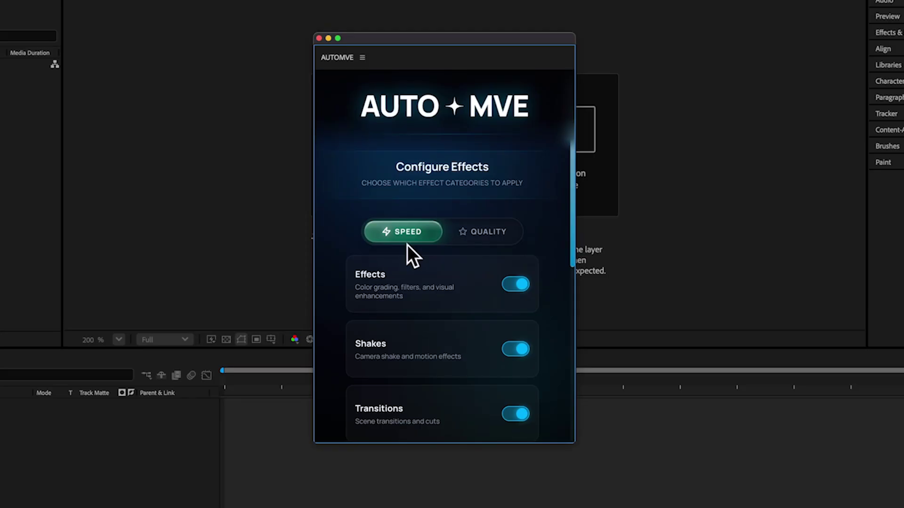
left_click(458, 244)
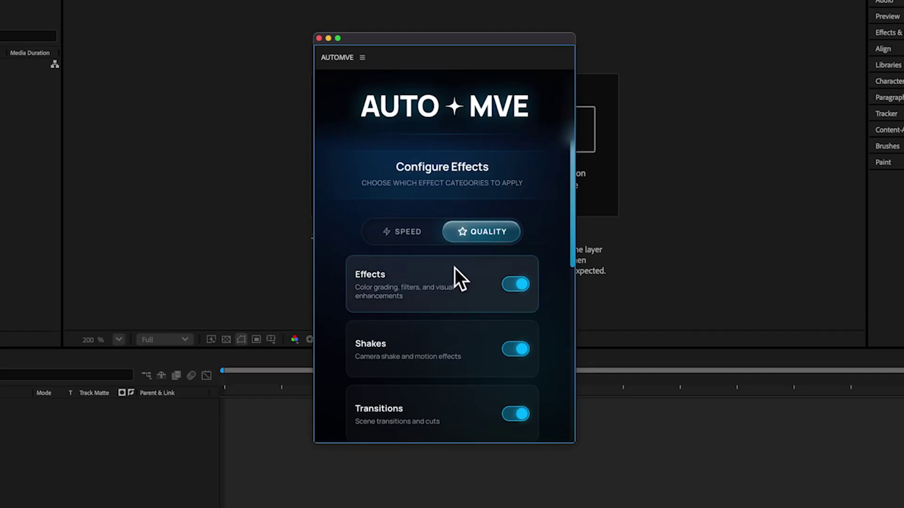
scroll(454, 266, "down", 3)
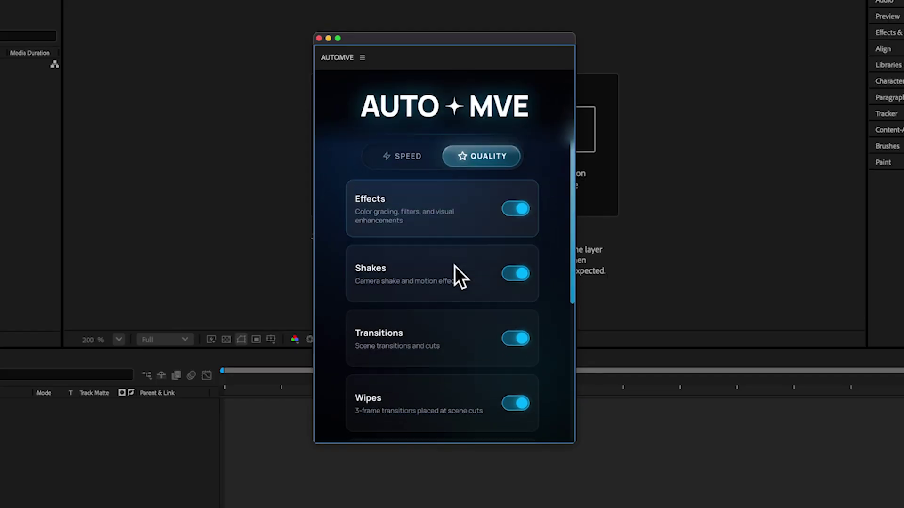
scroll(455, 266, "up", 1)
scroll(471, 226, "up", 2)
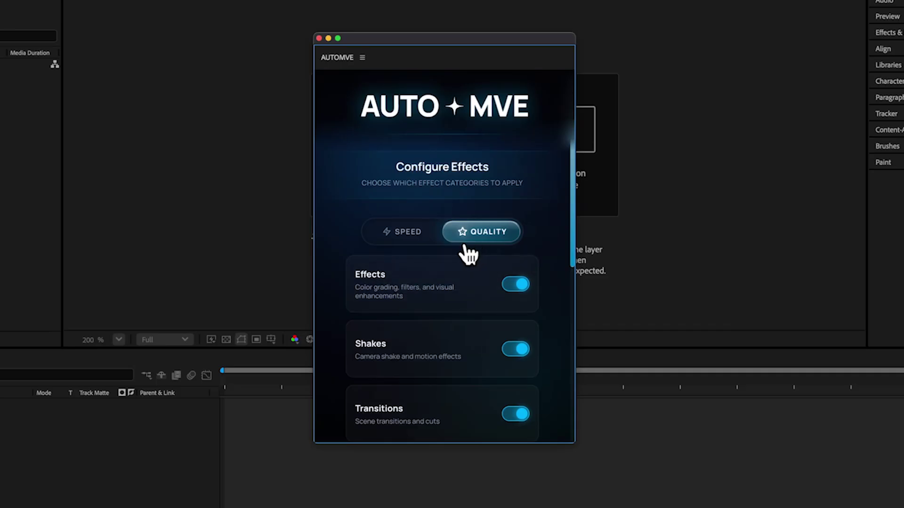
scroll(470, 207, "down", 2)
scroll(479, 216, "down", 1)
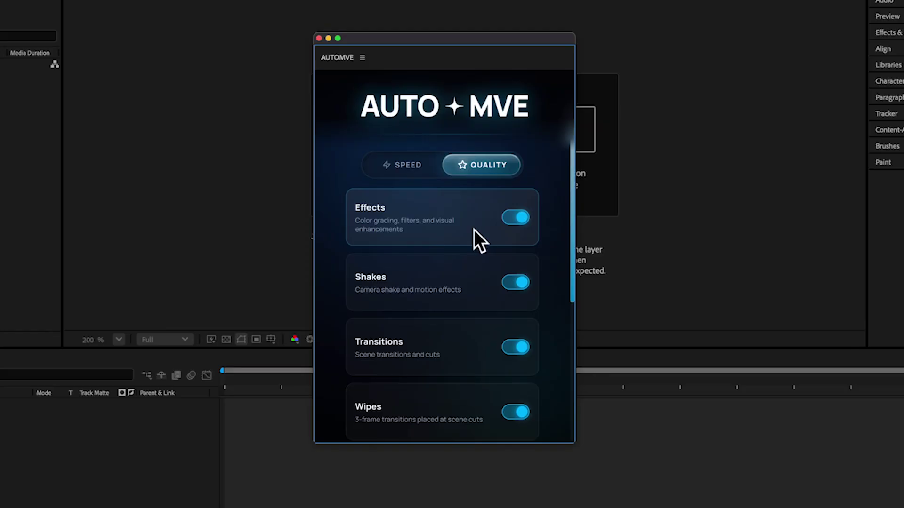
scroll(475, 231, "up", 2)
scroll(481, 211, "down", 4)
scroll(456, 235, "down", 4)
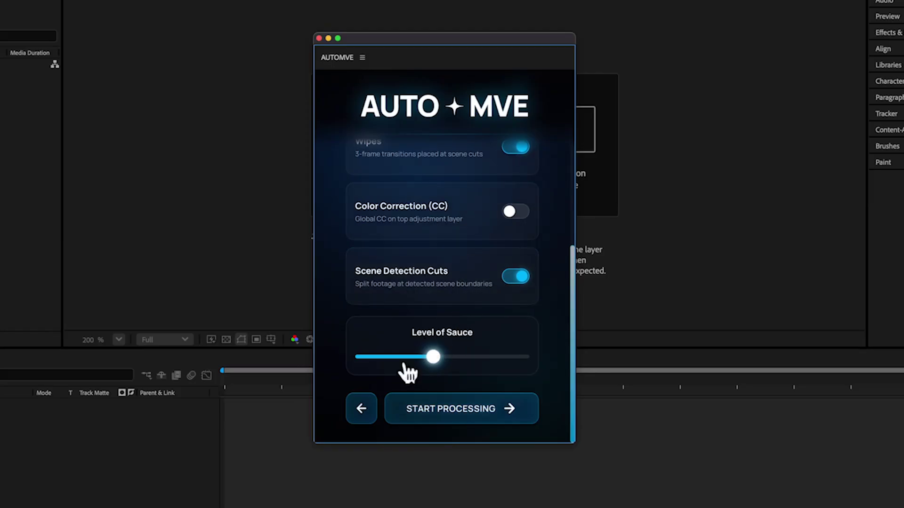
Try out several Level of Sauce values from 5 to 9, leaving the slider at 8.
mouse_move(439, 349)
scroll(396, 332, "up", 1)
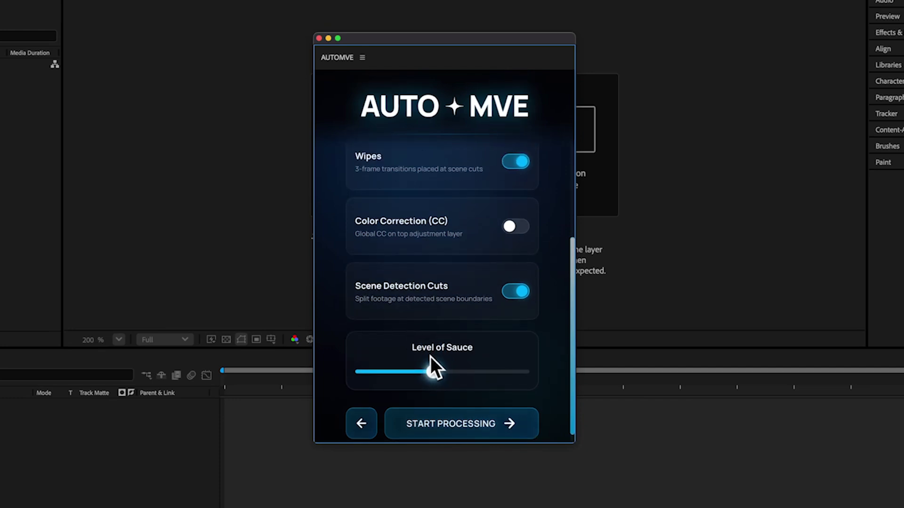
mouse_move(432, 370)
left_mouse_down()
mouse_move(369, 369)
mouse_move(468, 369)
mouse_move(430, 385)
left_mouse_up()
mouse_move(434, 376)
left_click_drag(436, 378, 543, 386)
scroll(457, 372, "down", 1)
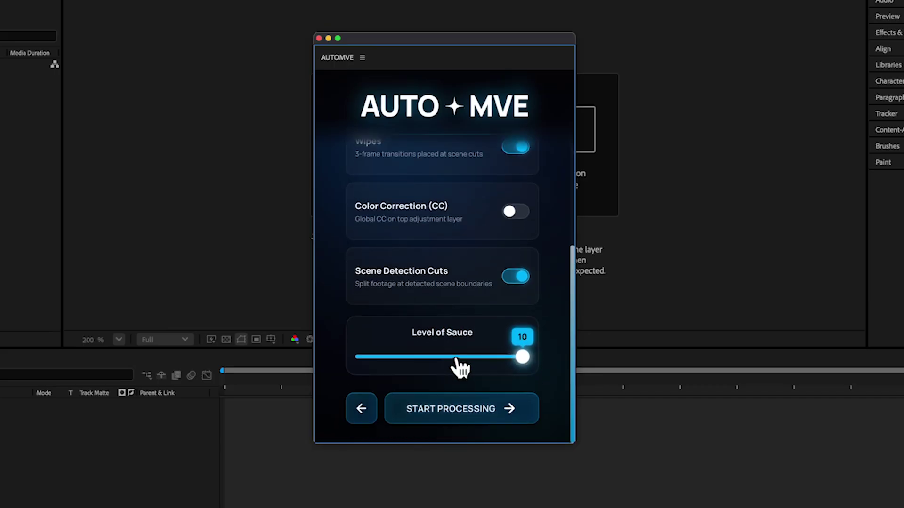
left_click_drag(522, 357, 504, 357)
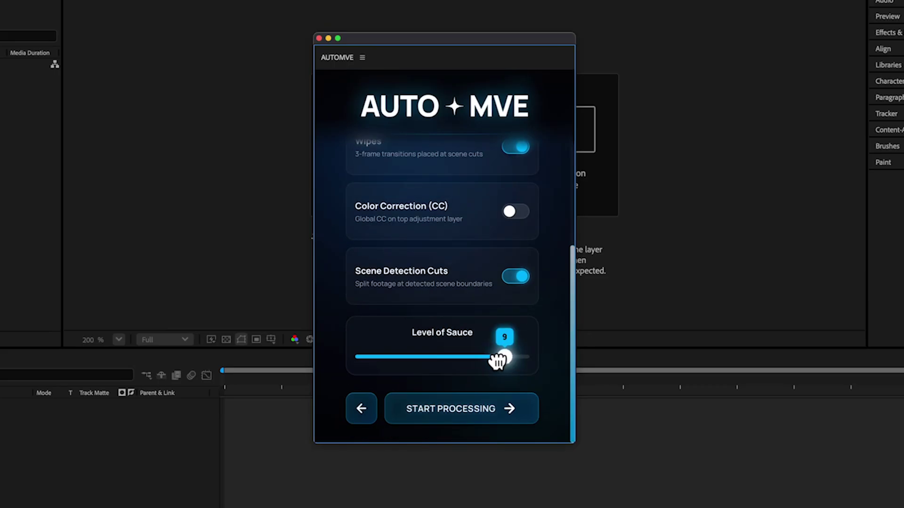
left_click_drag(498, 361, 525, 366)
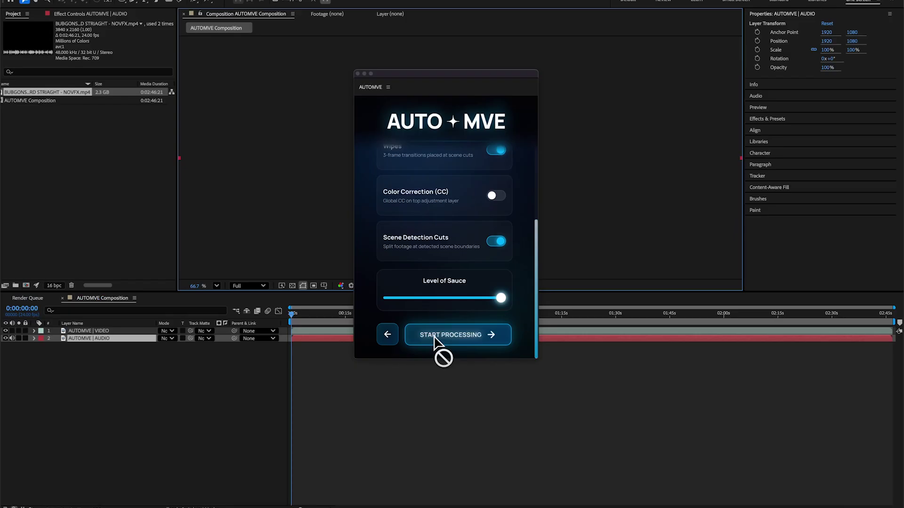
Start AutoMVE processing, then dock the panel and widen it beside the preview.
left_click(430, 417)
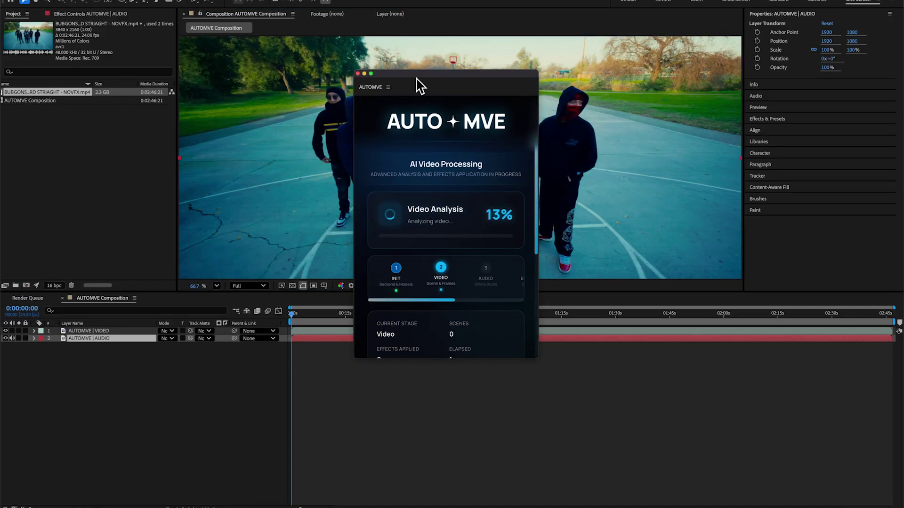
left_click_drag(418, 82, 720, 123)
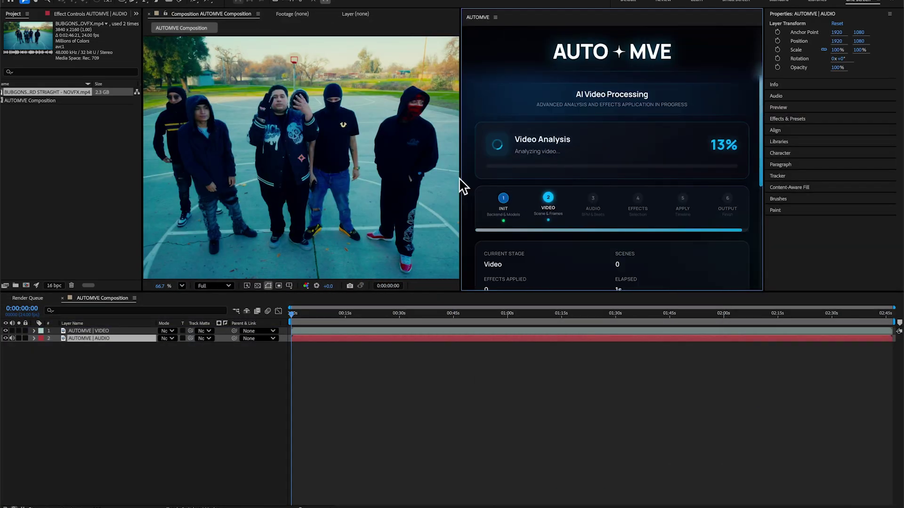
left_click(452, 200)
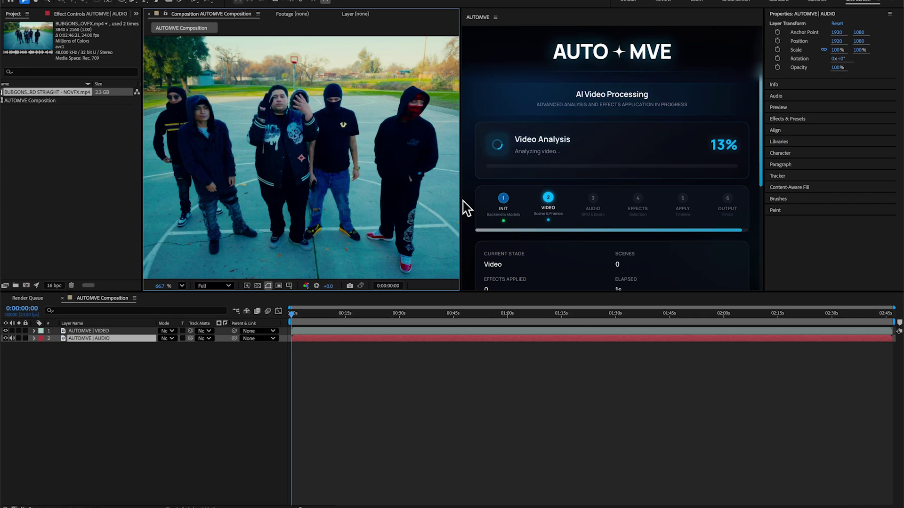
left_click_drag(460, 200, 556, 200)
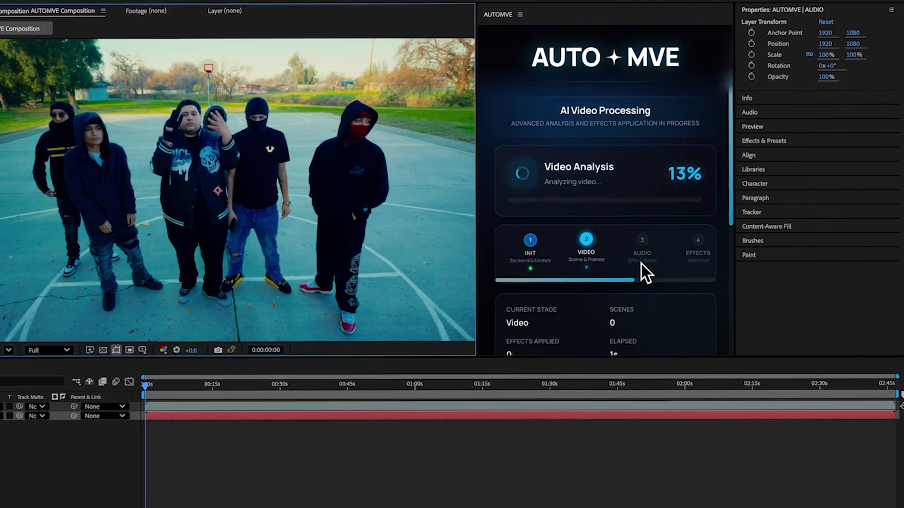
Follow the Video Analysis progress card as it reaches 13% in the Video stage.
scroll(641, 264, "right", 3)
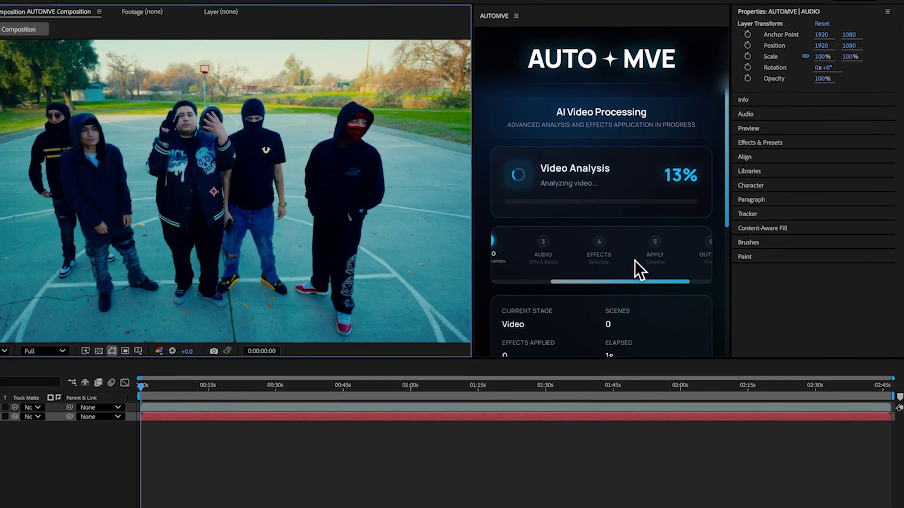
scroll(635, 261, "right", 2)
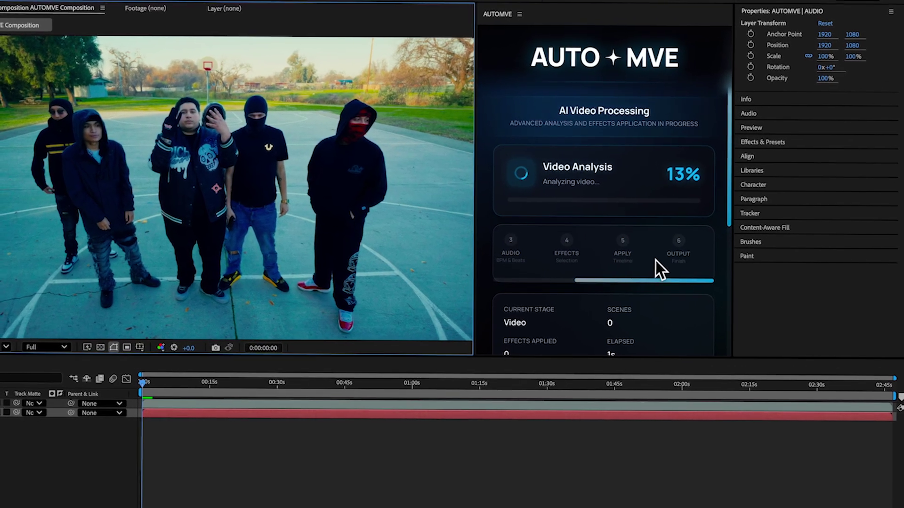
scroll(657, 257, "left", 5)
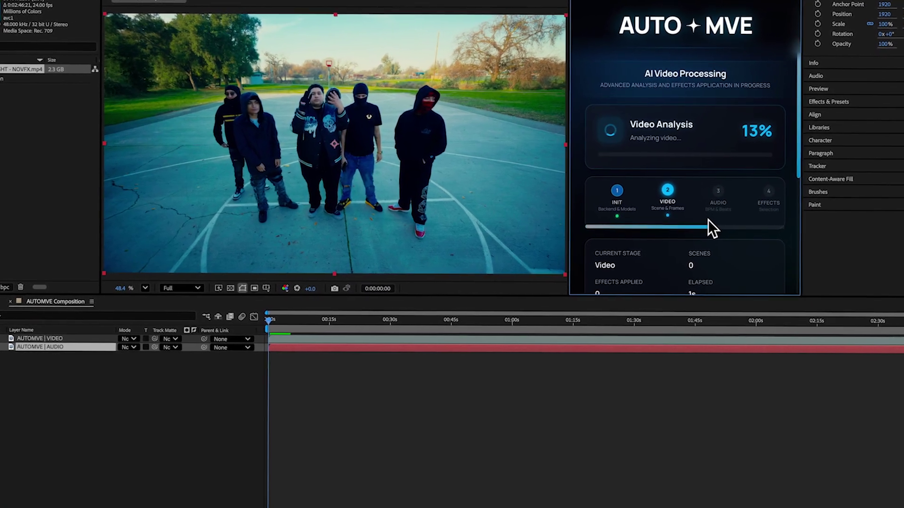
scroll(726, 234, "down", 2)
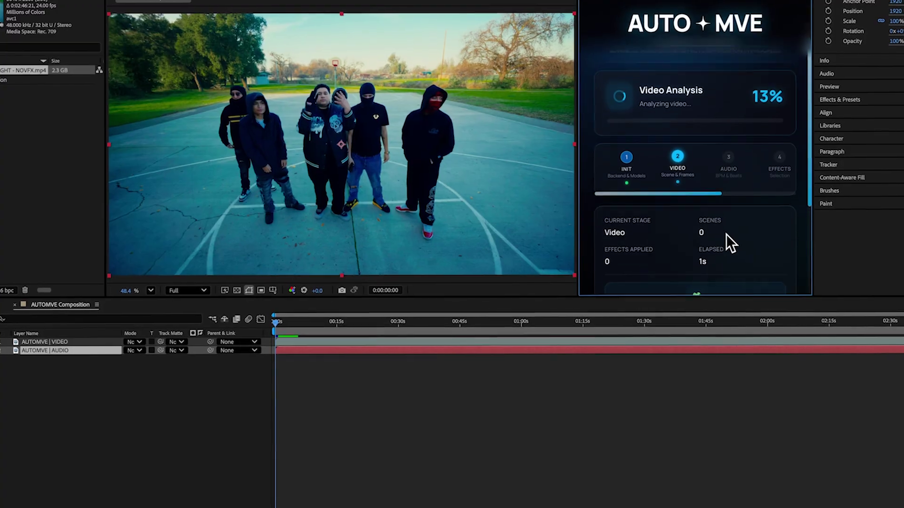
scroll(726, 233, "up", 2)
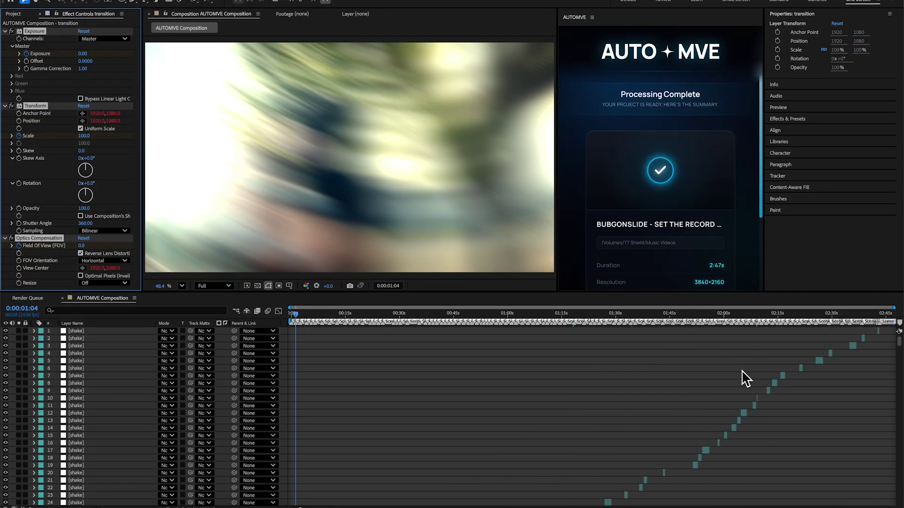
Scroll the generated layers and inspect wipe layers 59, 56 and 60 and a transition layer.
scroll(689, 208, "down", 4)
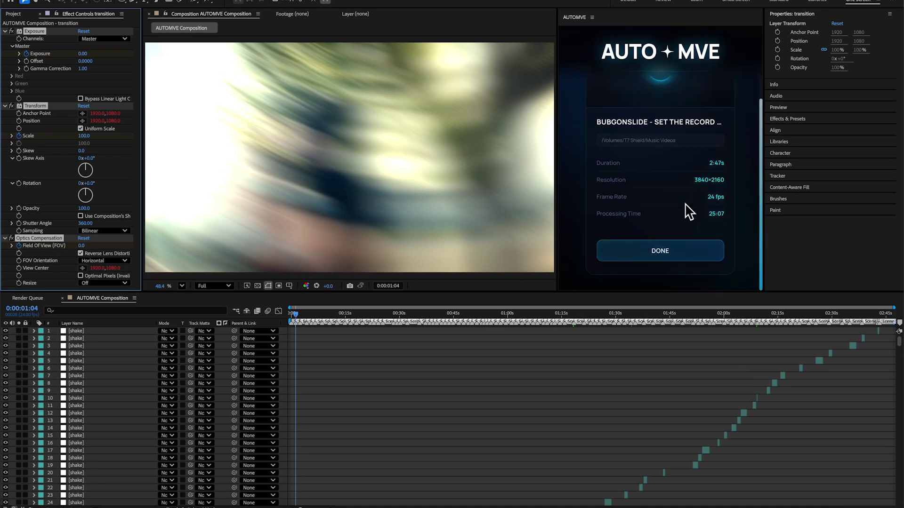
scroll(687, 207, "up", 2)
scroll(676, 143, "up", 2)
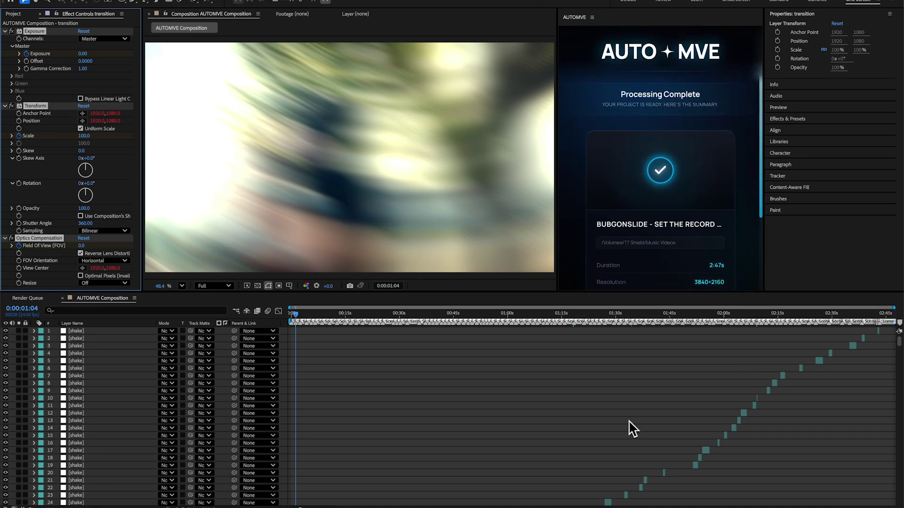
scroll(630, 428, "down", 15)
scroll(630, 420, "down", 20)
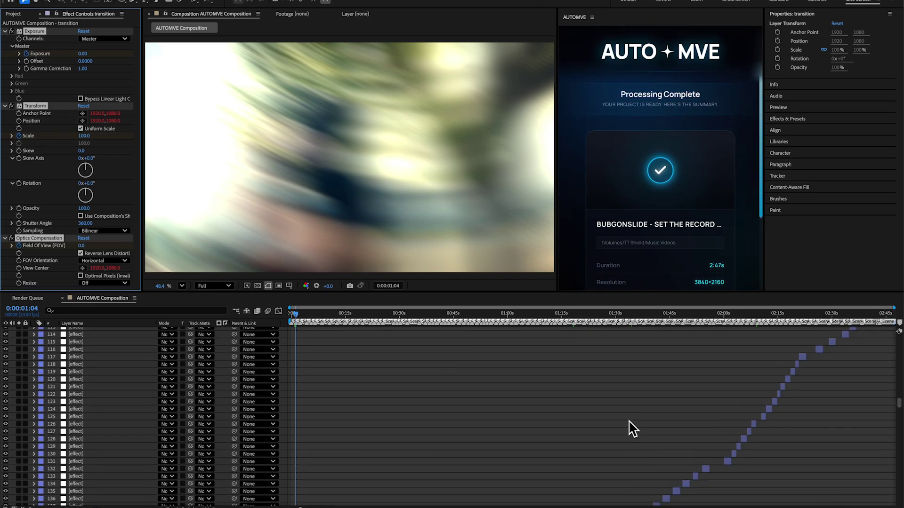
scroll(629, 420, "up", 20)
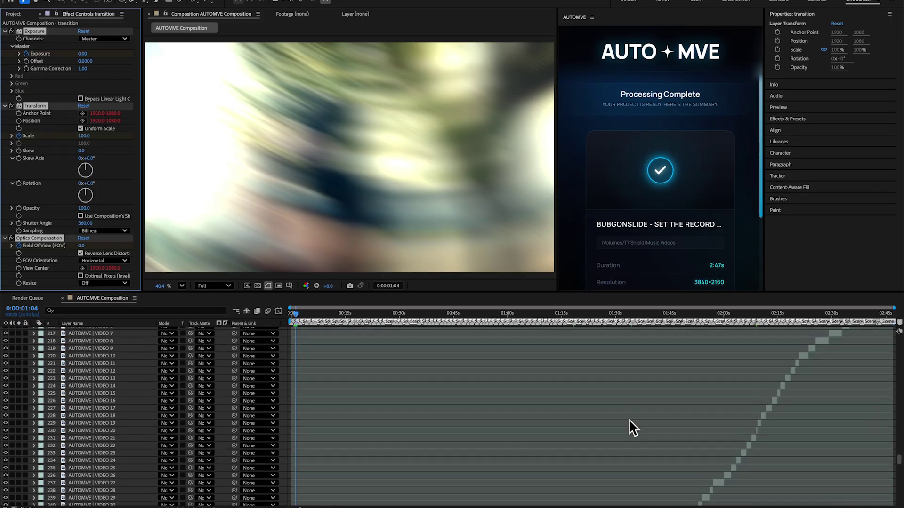
scroll(630, 421, "down", 20)
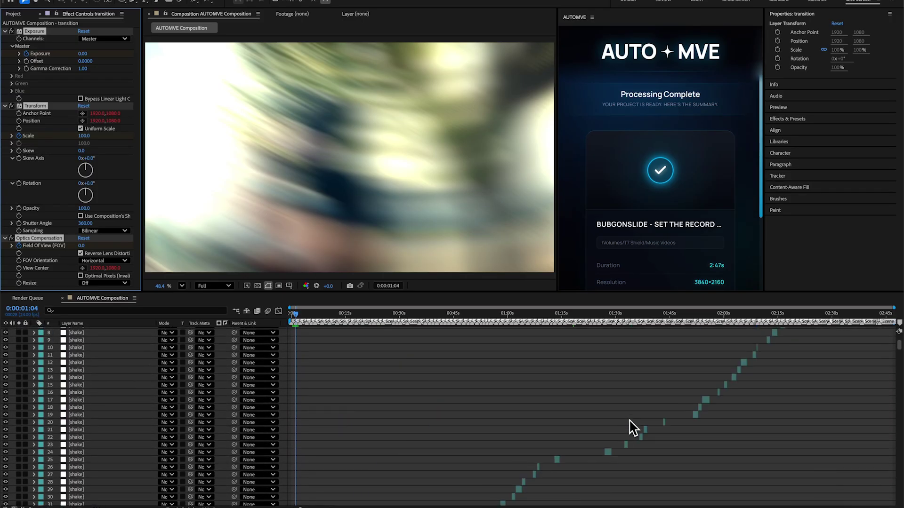
scroll(629, 419, "up", 20)
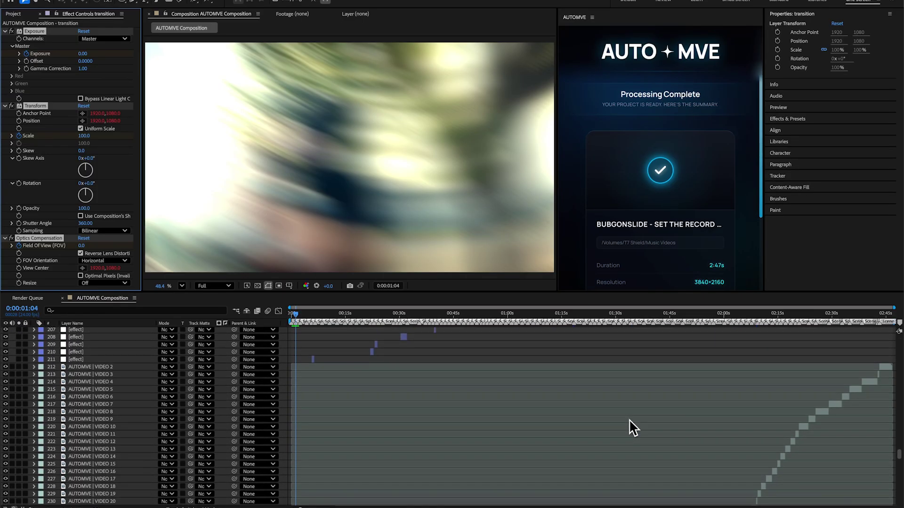
scroll(631, 427, "down", 10)
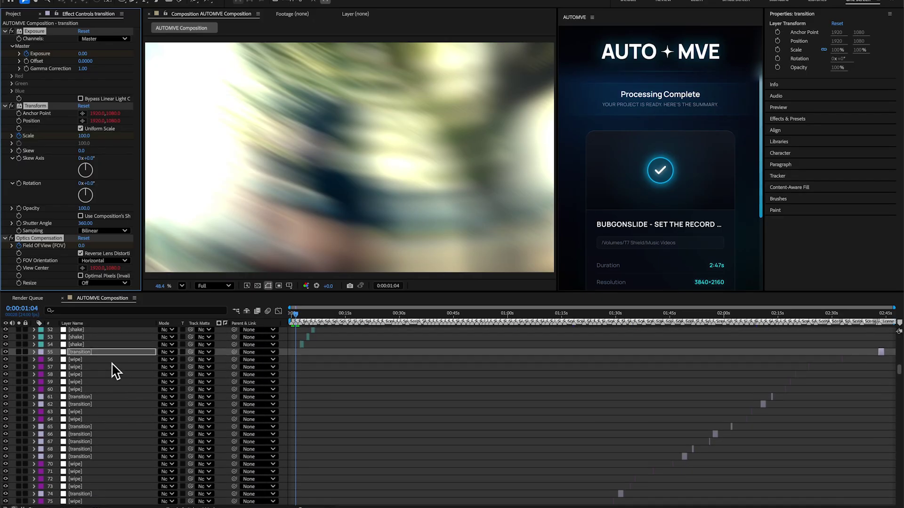
left_click(109, 381)
left_click(108, 360)
left_click(108, 390)
left_click(107, 428)
Select all layers with Ctrl+A and zoom the timeline to the first 21 seconds.
scroll(107, 429, "down", 4)
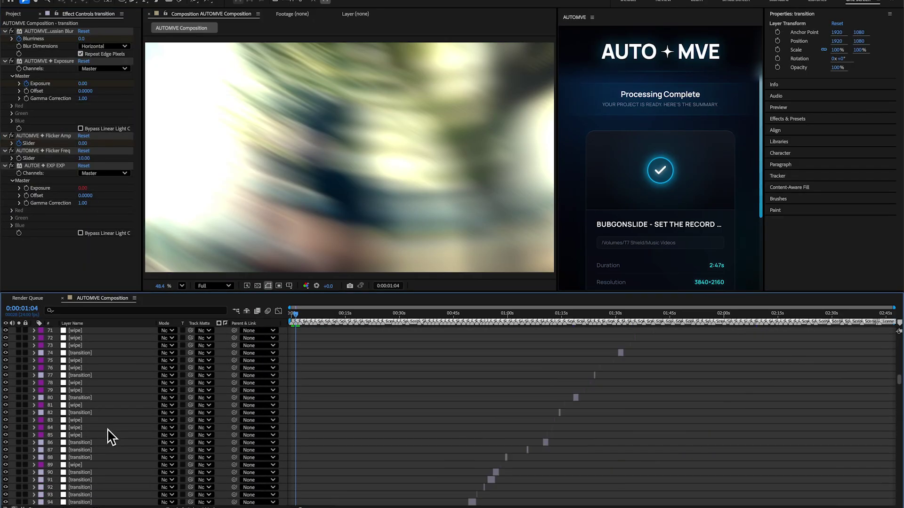
scroll(422, 485, "down", 20)
key("ctrl+a")
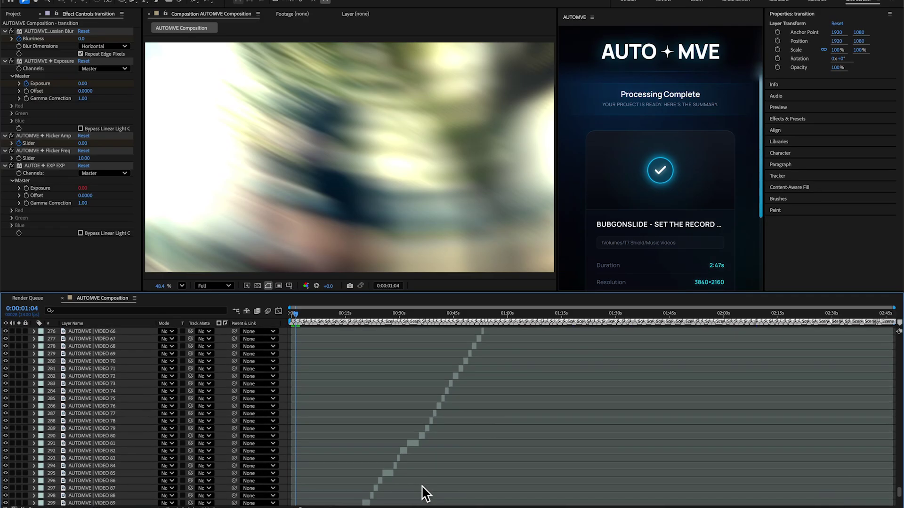
scroll(422, 485, "down", 3)
left_click_drag(300, 506, 337, 505)
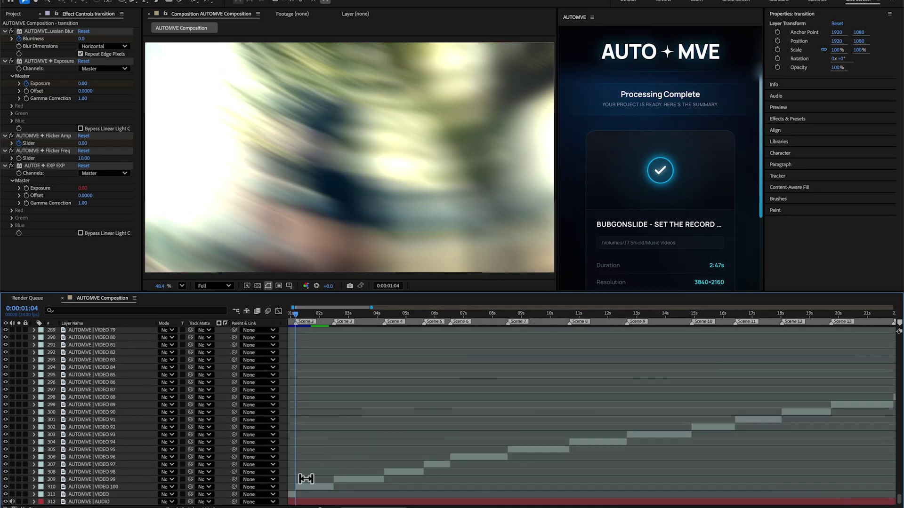
Move the playhead to about 2 seconds and set the preview resolution to Quarter.
left_click_drag(319, 316, 339, 333)
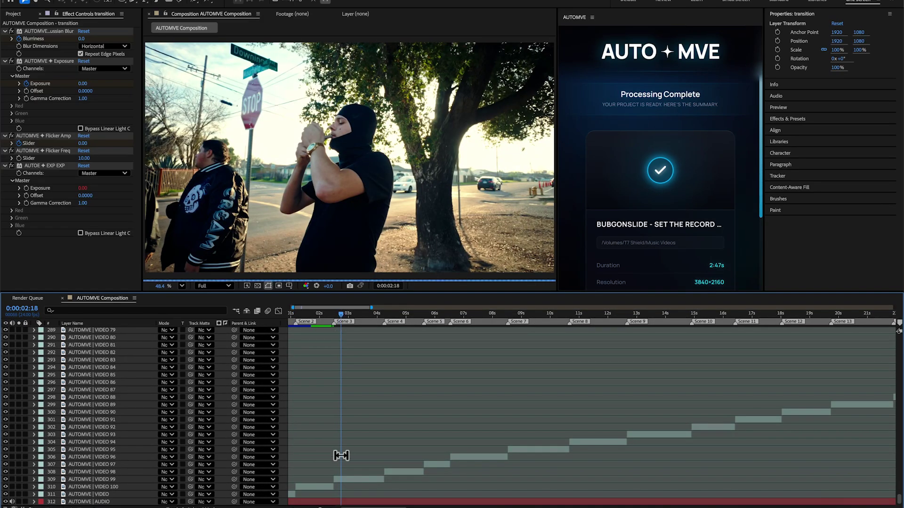
left_click(349, 478)
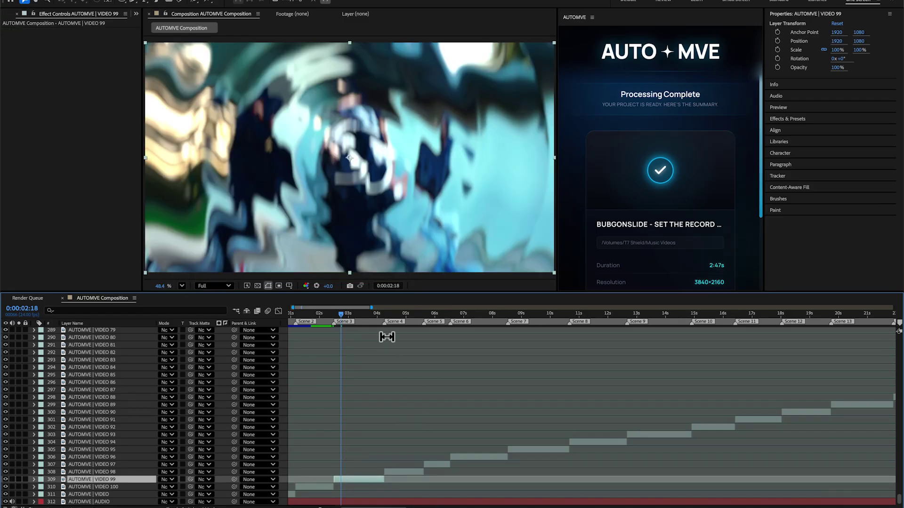
left_click(215, 286)
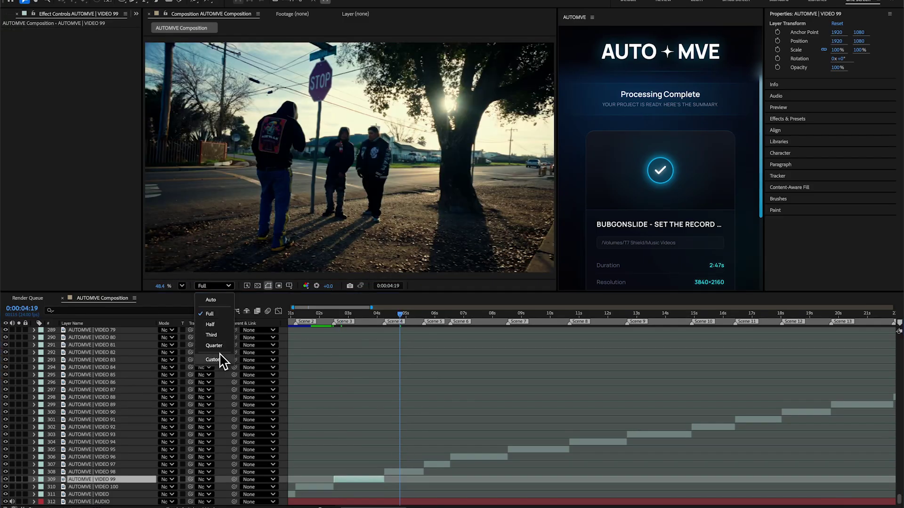
left_click(218, 359)
scroll(363, 359, "down", 5)
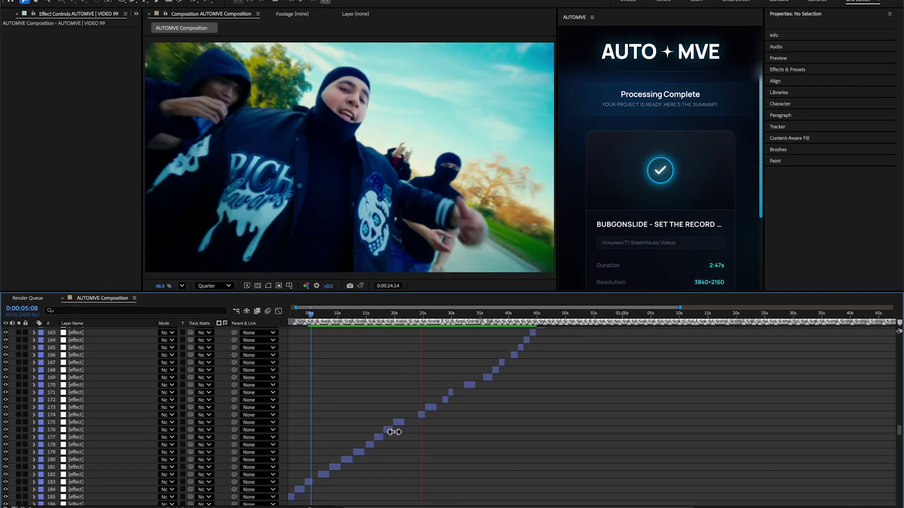
left_click(468, 458)
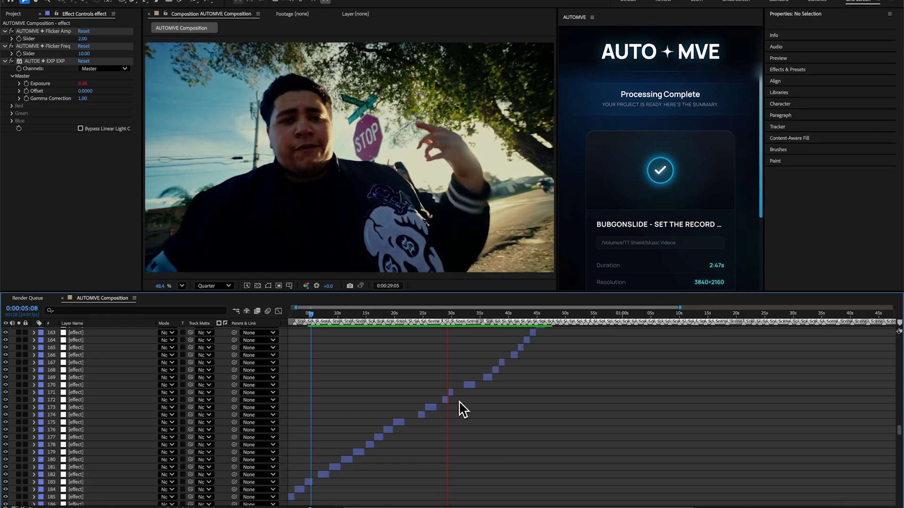
Select layer 169's effect bar and browse the timeline around it.
scroll(465, 408, "up", 3)
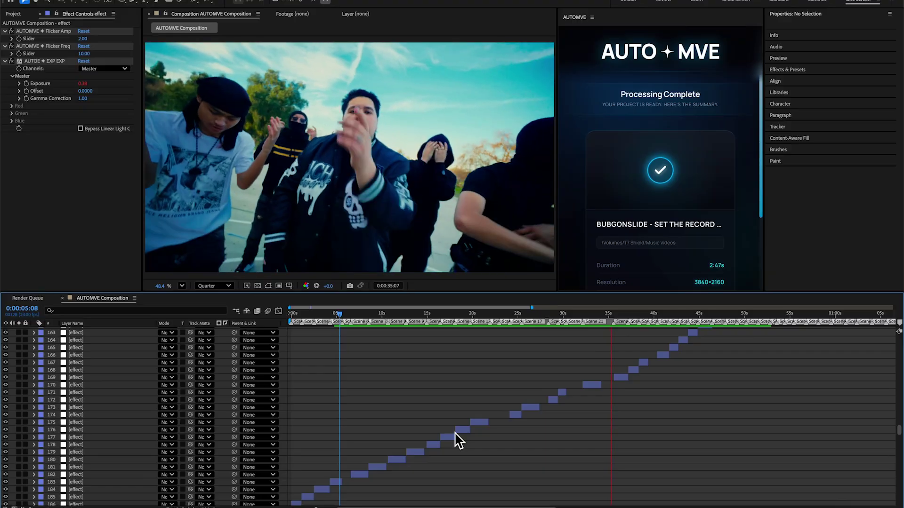
scroll(621, 348, "up", 3)
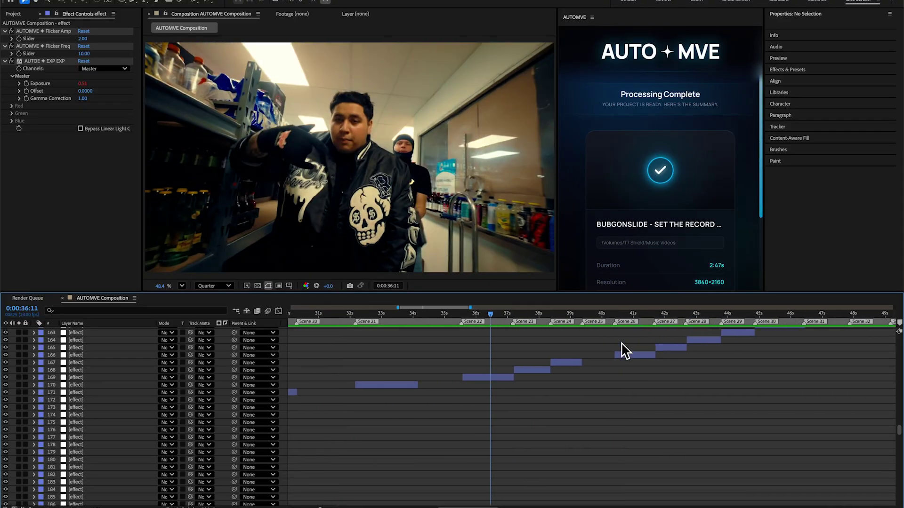
scroll(617, 346, "down", 3)
scroll(612, 343, "up", 5)
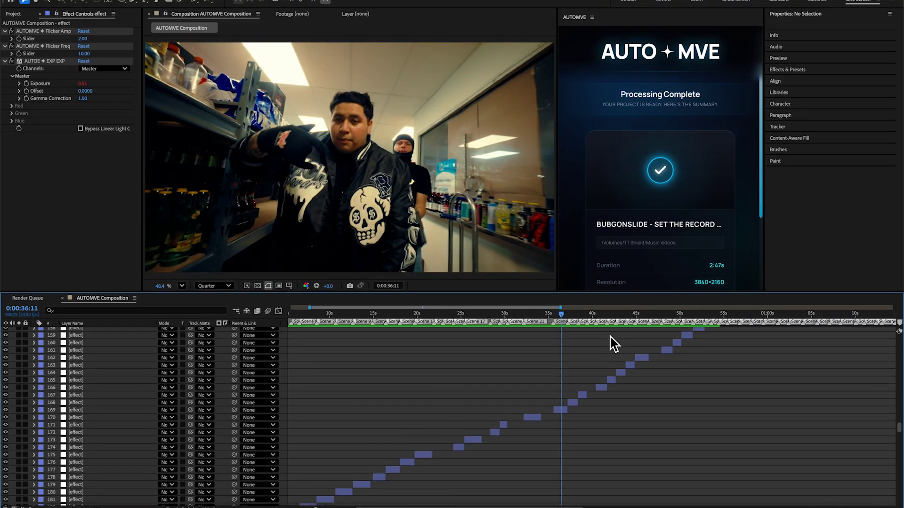
left_click(422, 410)
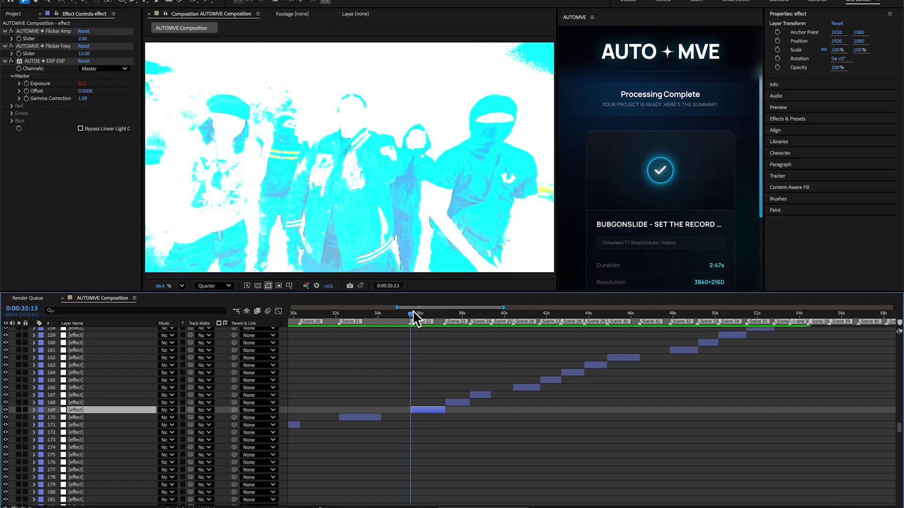
left_click_drag(414, 311, 417, 312)
scroll(424, 369, "up", 10)
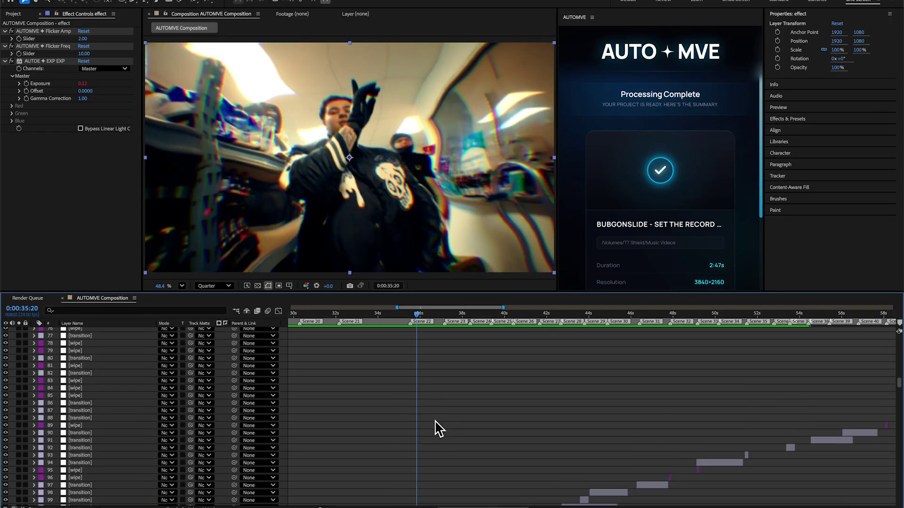
scroll(435, 421, "down", 20)
scroll(434, 420, "down", 5)
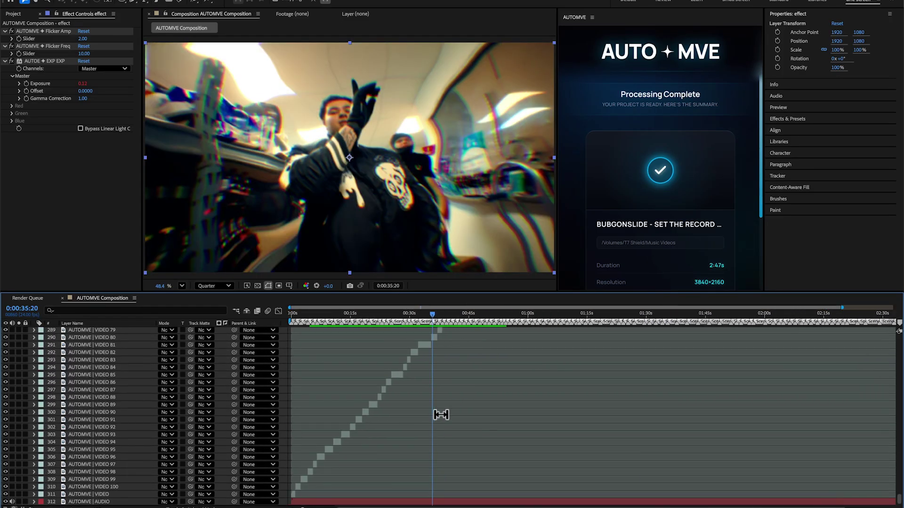
scroll(440, 416, "up", 2)
scroll(439, 419, "up", 3)
Play and scrub the preview around 33–38 seconds, then stop at 0:00:20:12.
key("space")
key("space")
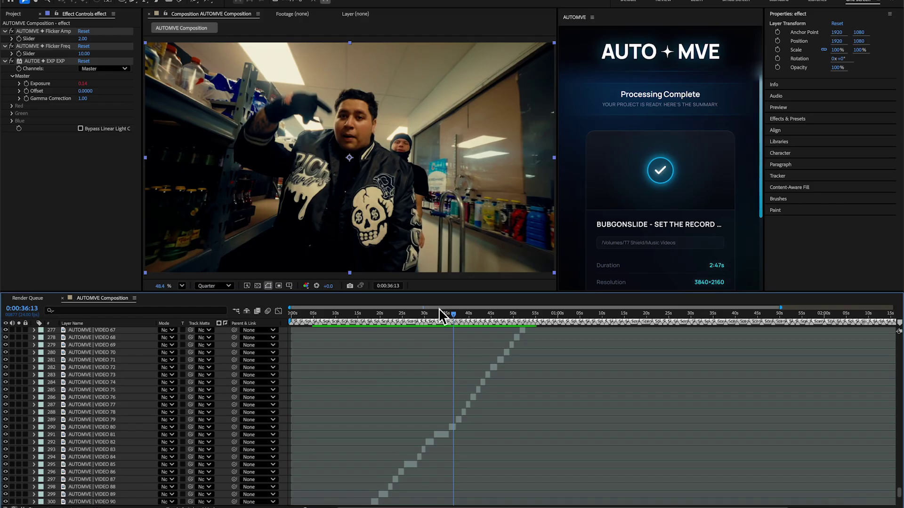
left_click_drag(440, 309, 464, 313)
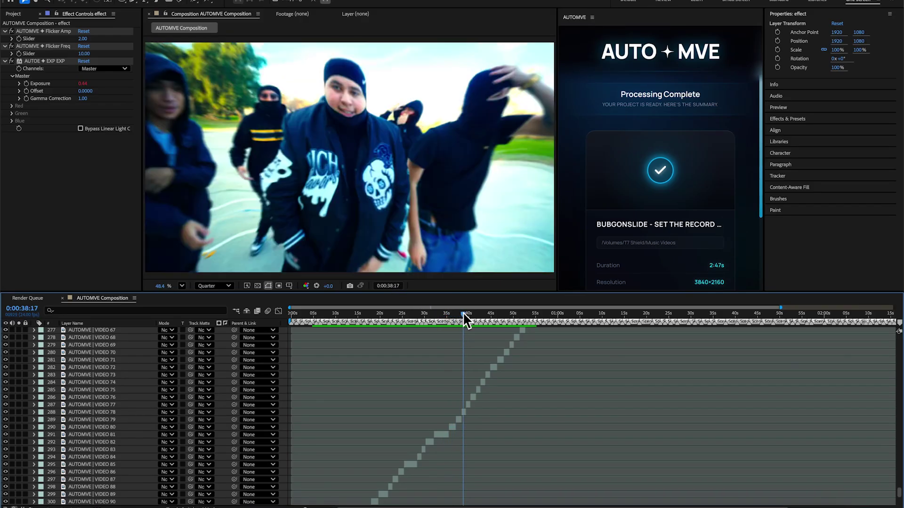
key("space")
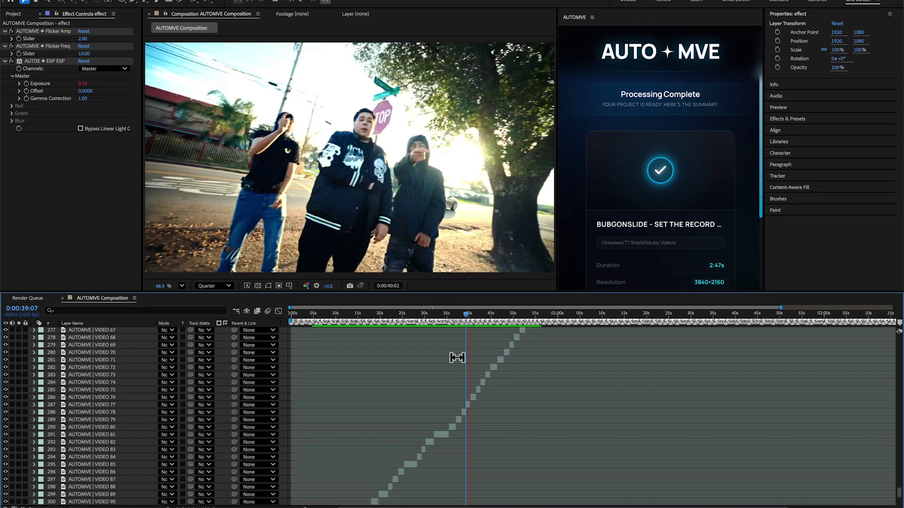
left_click(382, 314)
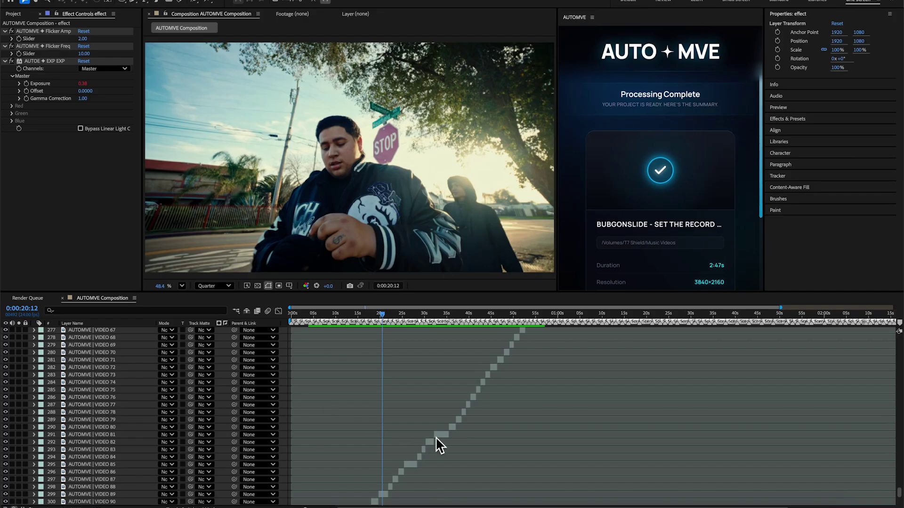
scroll(436, 437, "down", 4)
key("space")
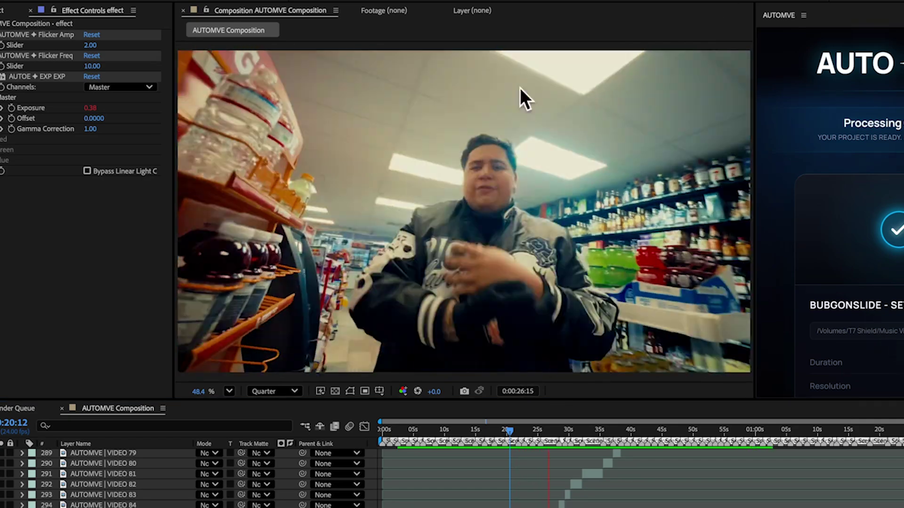
scroll(645, 494, "up", 10)
scroll(645, 495, "up", 20)
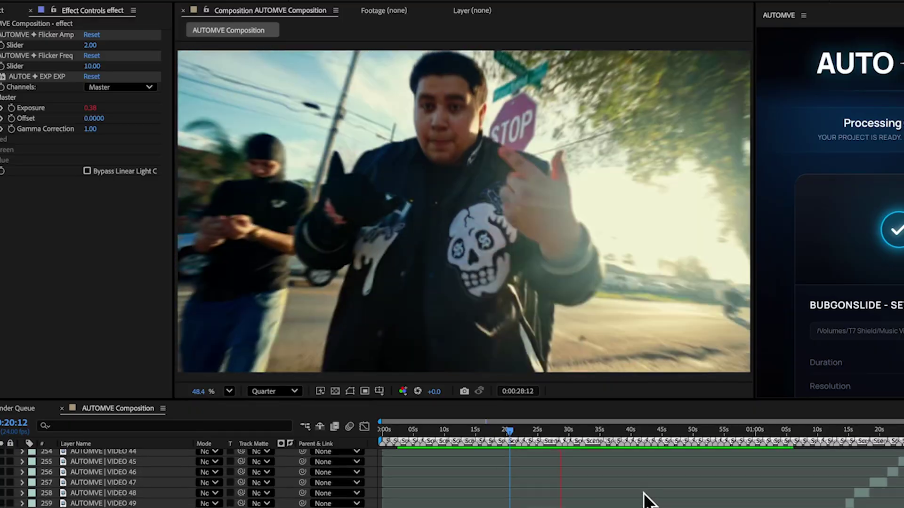
scroll(648, 500, "up", 2)
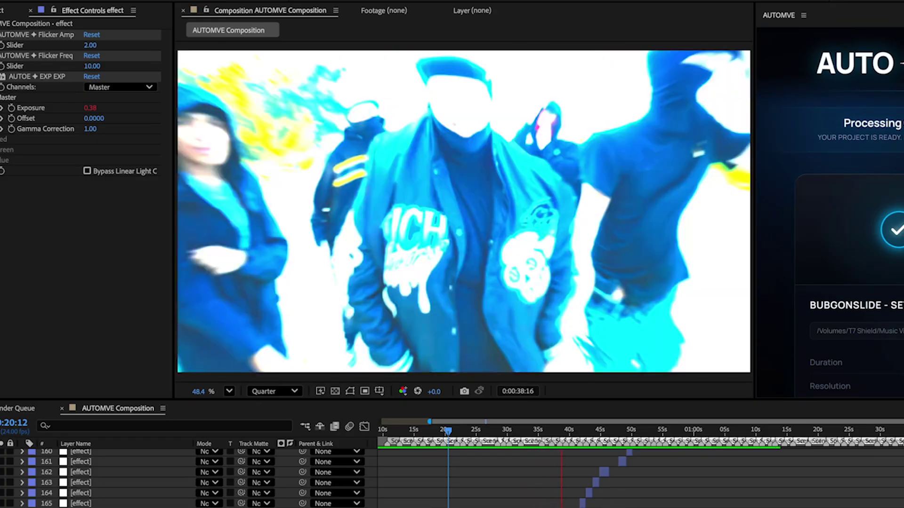
key("equal")
key("equal")
key("equal")
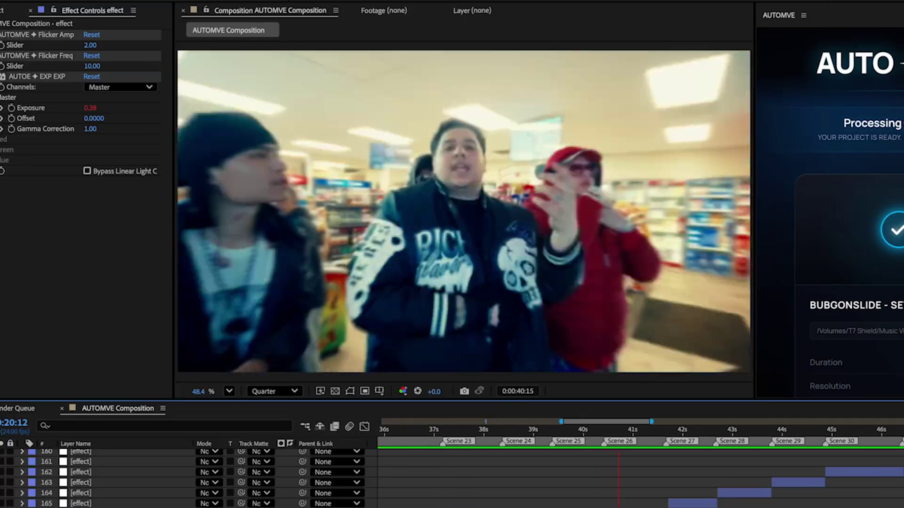
key("minus")
key("minus")
key("minus")
scroll(189, 478, "up", 2)
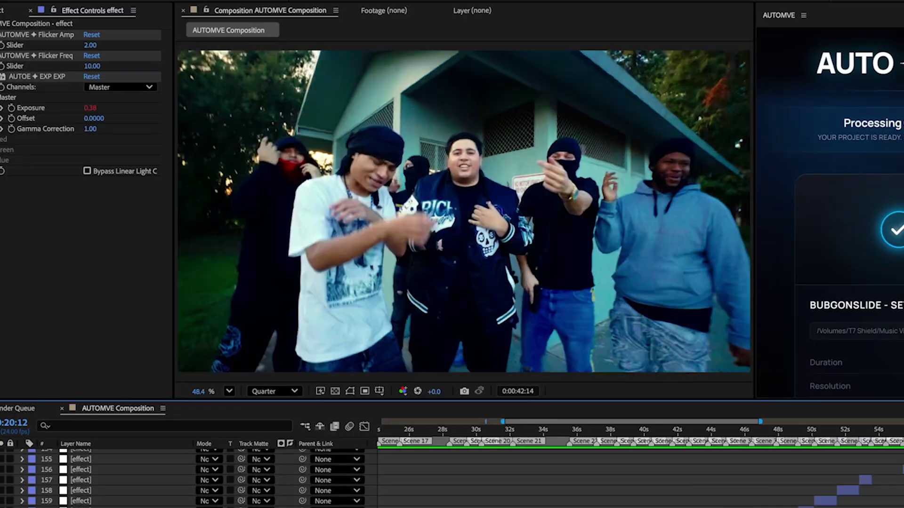
scroll(188, 478, "down", 15)
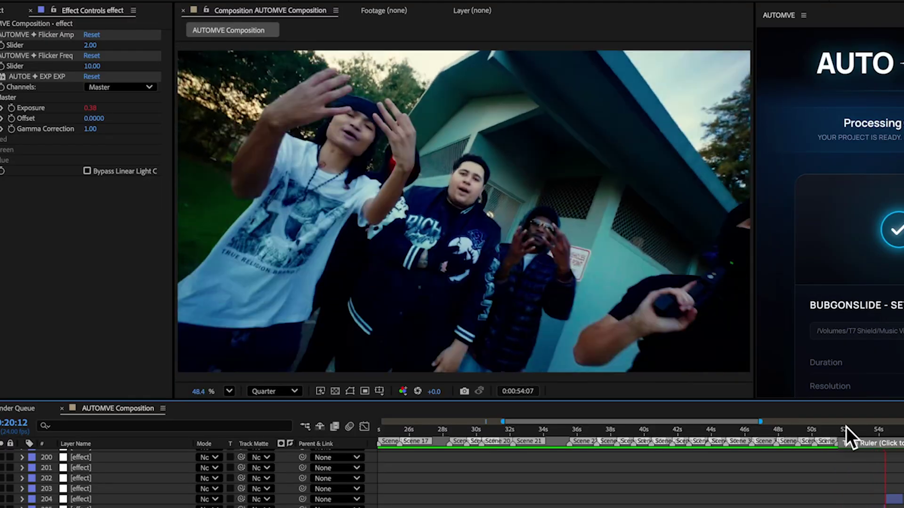
left_click_drag(846, 427, 886, 434)
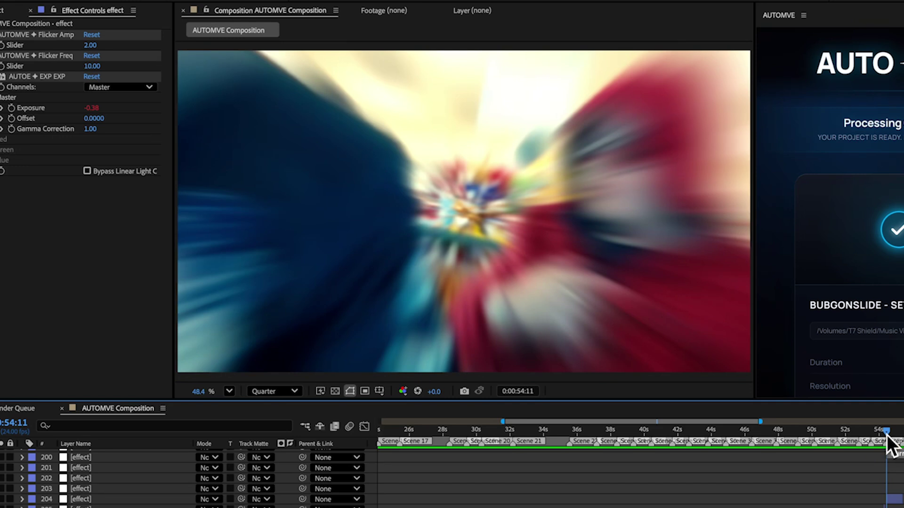
left_click_drag(886, 434, 737, 446)
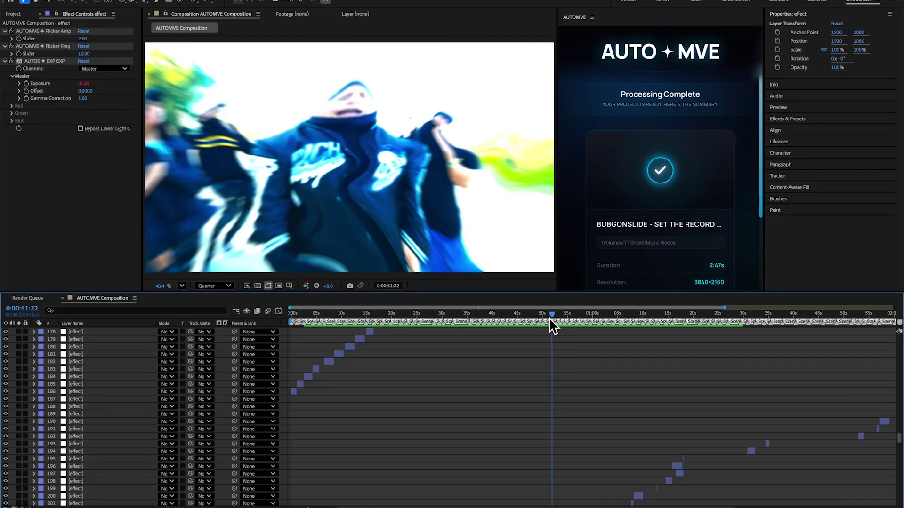
scroll(540, 347, "up", 6)
mouse_move(543, 324)
left_mouse_down()
mouse_move(540, 347)
mouse_move(500, 312)
mouse_move(530, 332)
left_mouse_up()
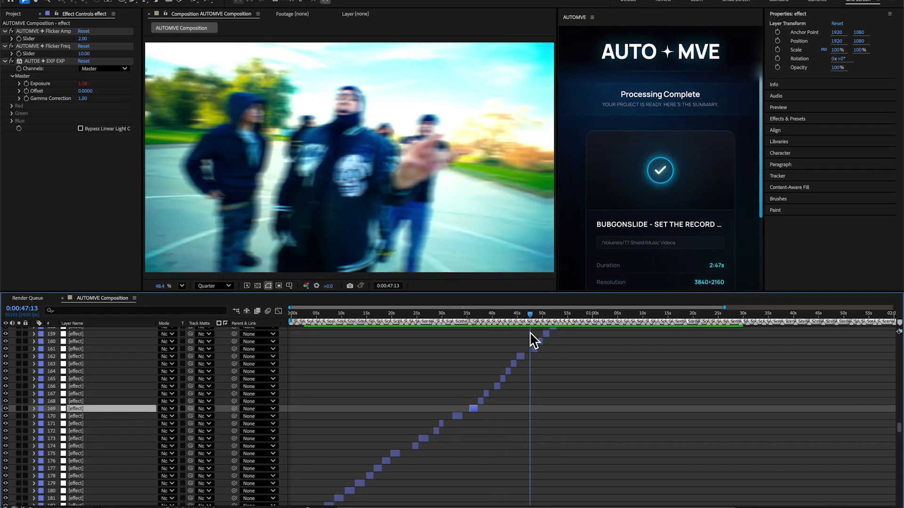
key("equal")
key("equal")
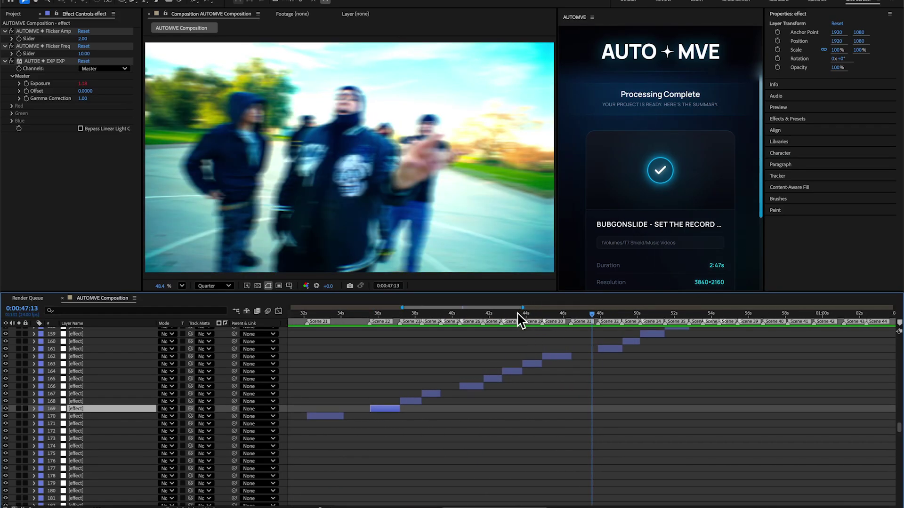
left_click_drag(517, 312, 482, 399)
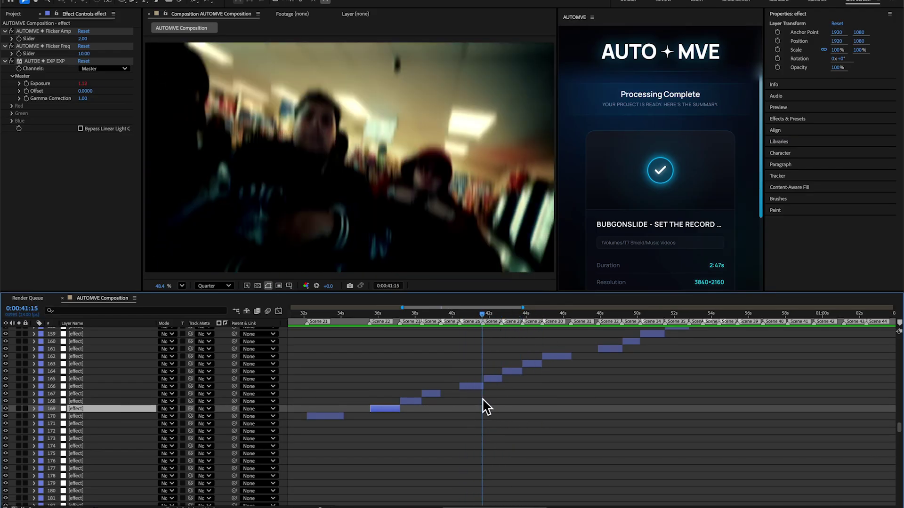
key("minus")
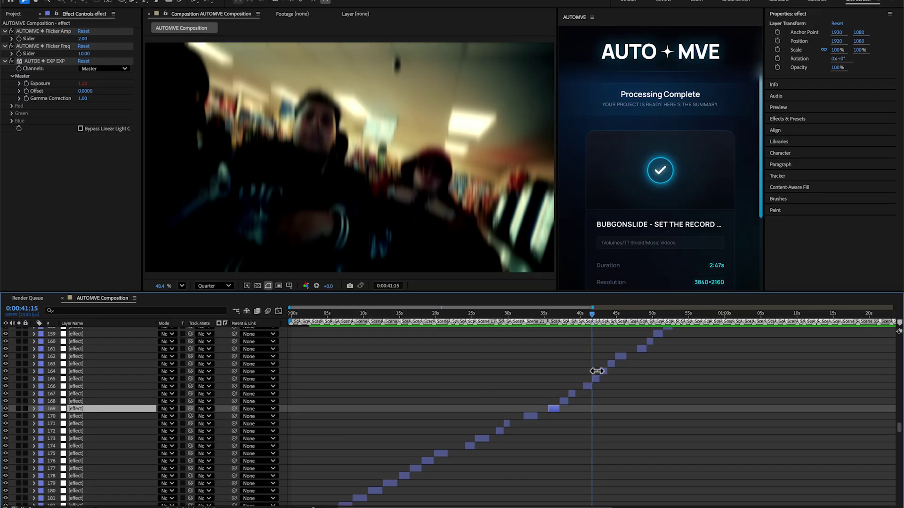
key("equal")
key("equal")
key("equal")
key("equal")
left_click(513, 313)
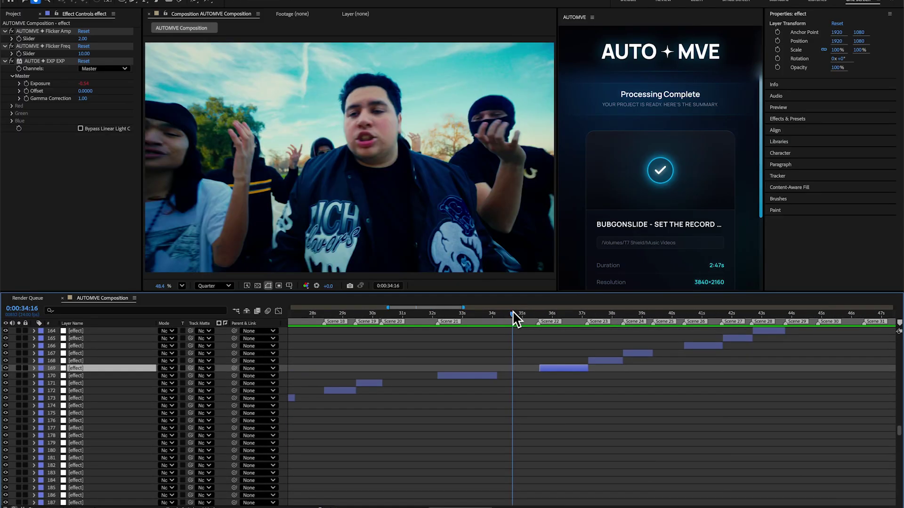
key("space")
key("semicolon")
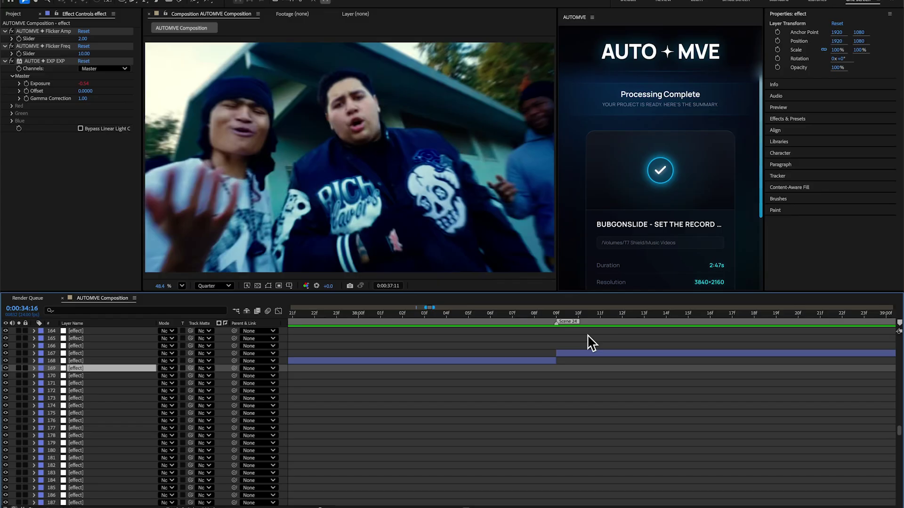
key("semicolon")
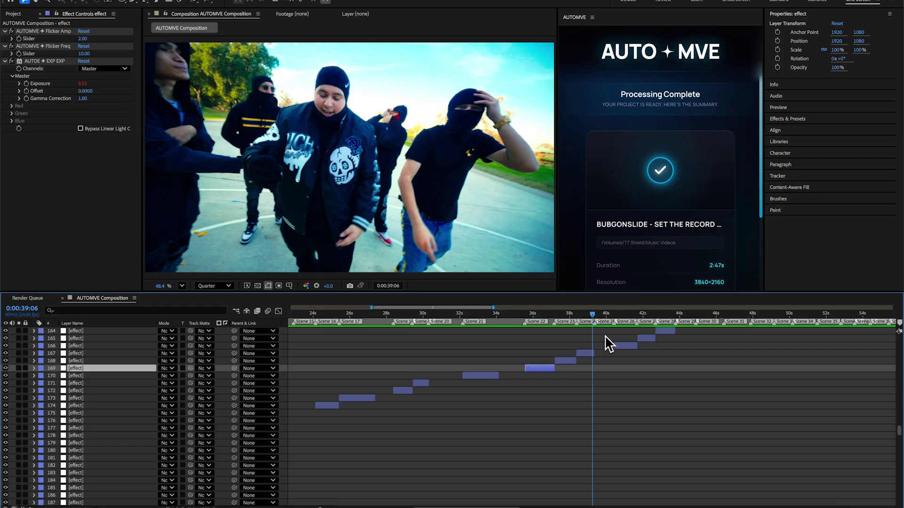
scroll(610, 344, "up", 10)
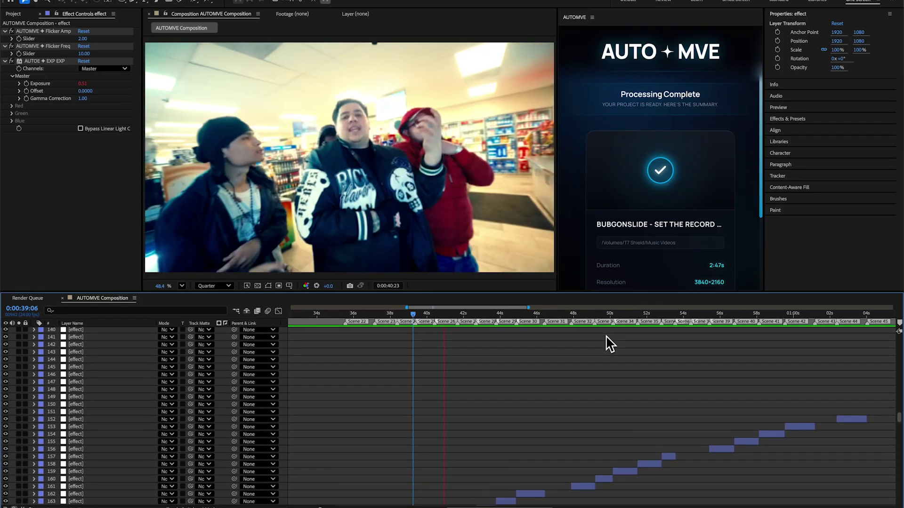
scroll(610, 344, "up", 5)
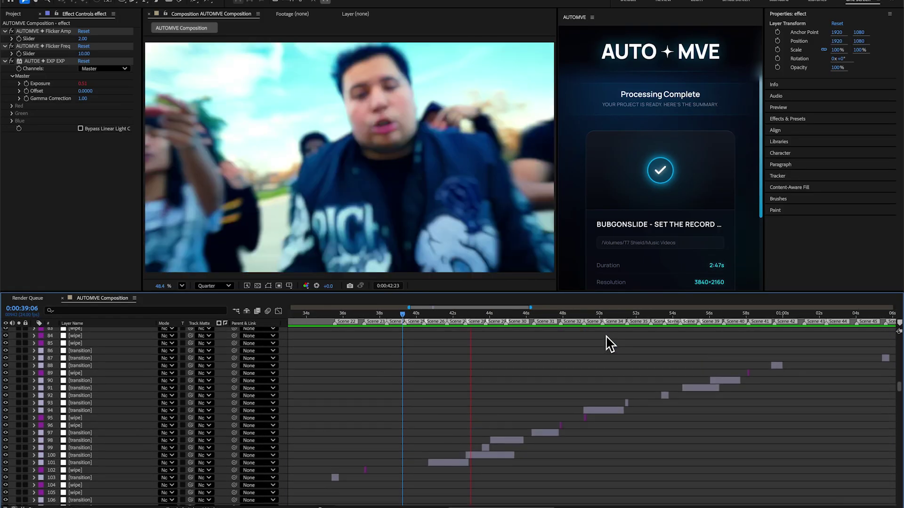
scroll(577, 353, "left", 5)
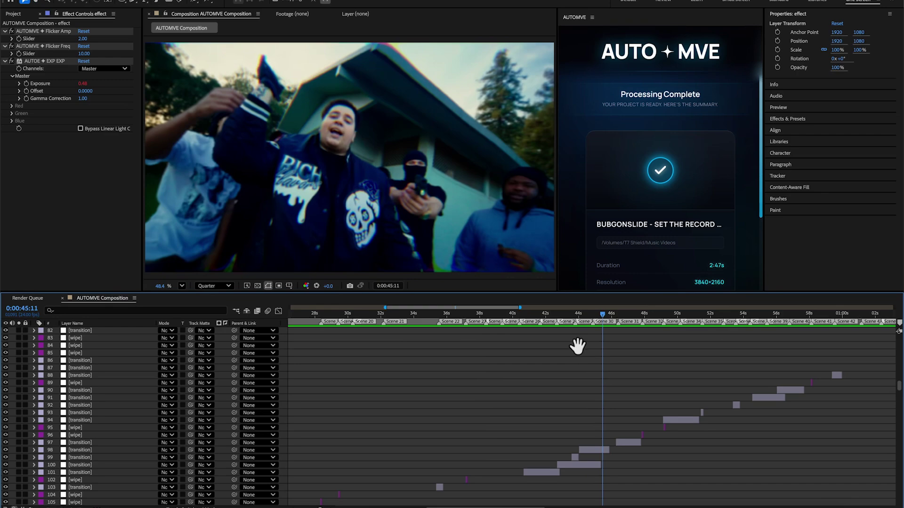
scroll(583, 353, "down", 2)
scroll(583, 353, "up", 1)
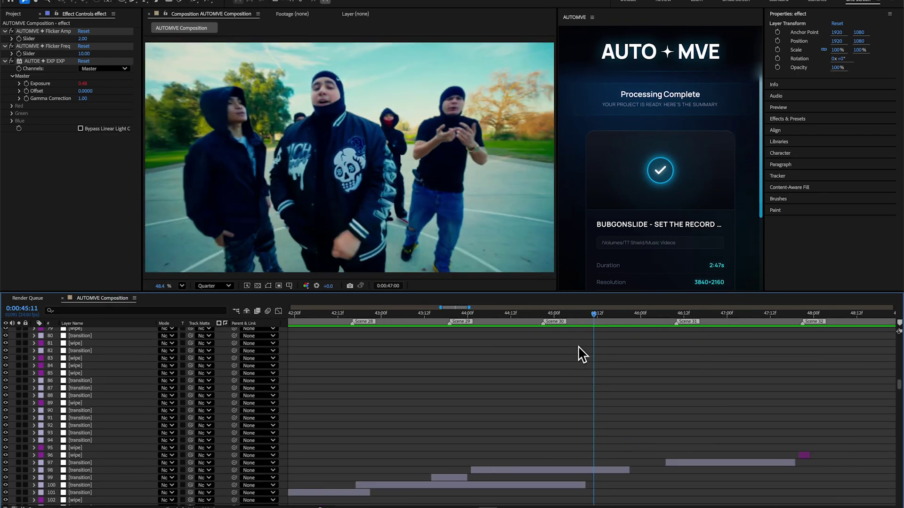
scroll(597, 354, "up", 1)
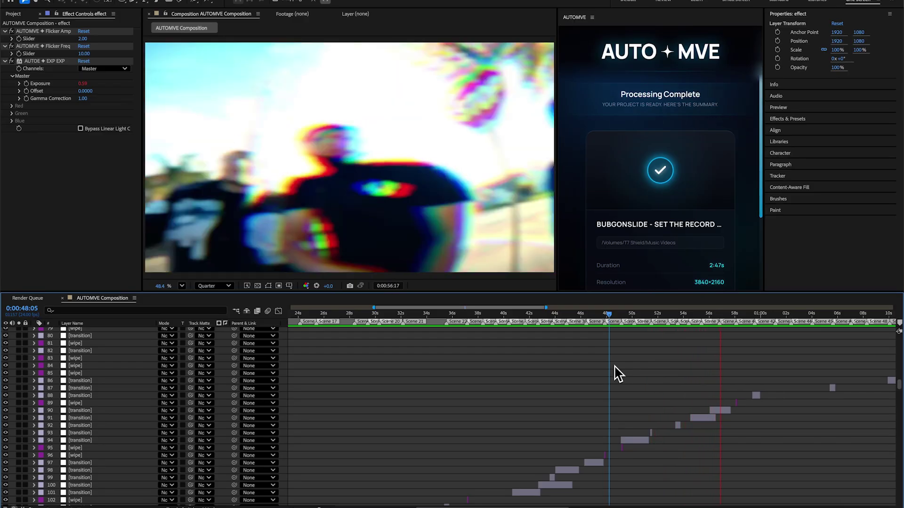
scroll(618, 374, "down", 3)
scroll(647, 379, "up", 4)
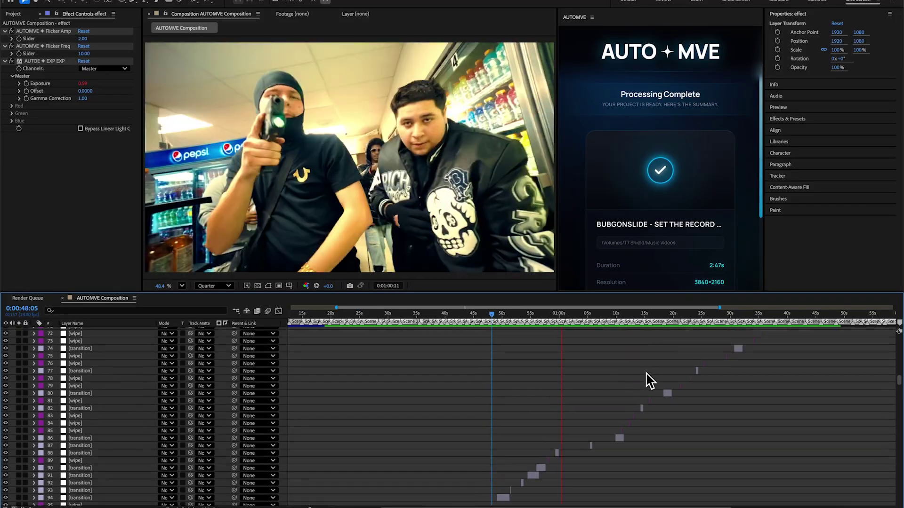
scroll(646, 379, "down", 2)
scroll(647, 379, "up", 3)
scroll(645, 391, "down", 2)
scroll(643, 404, "down", 15)
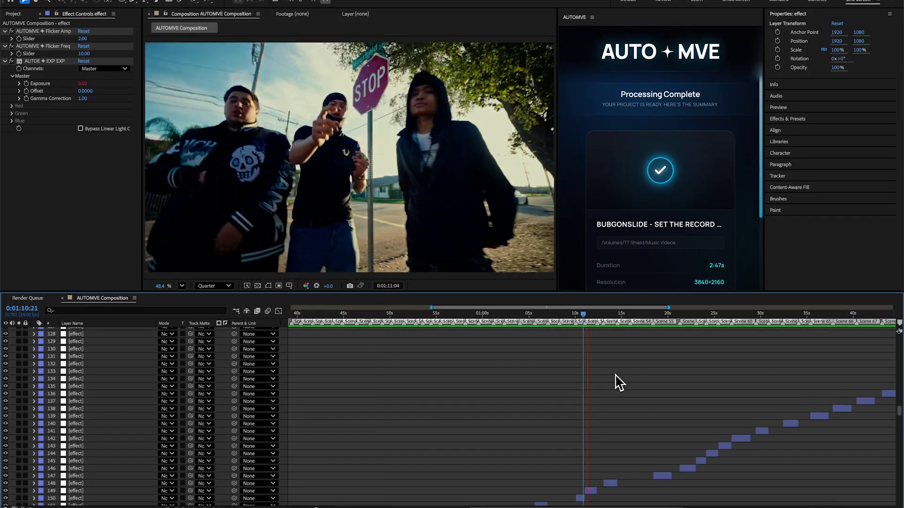
key("space")
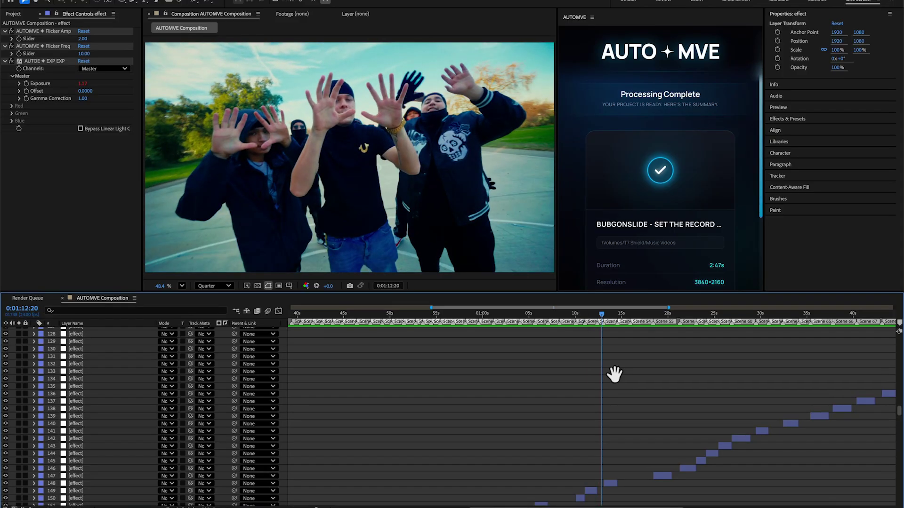
key("space")
scroll(623, 379, "up", 6)
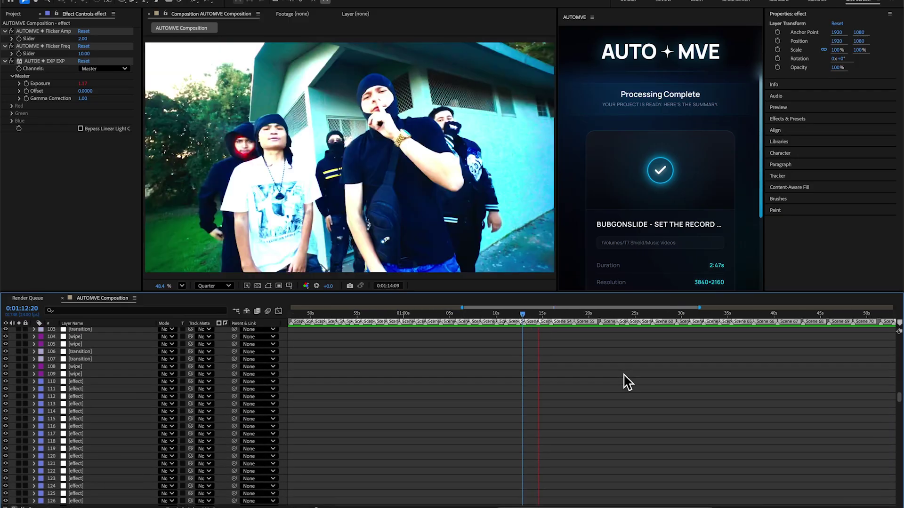
scroll(628, 381, "up", 6)
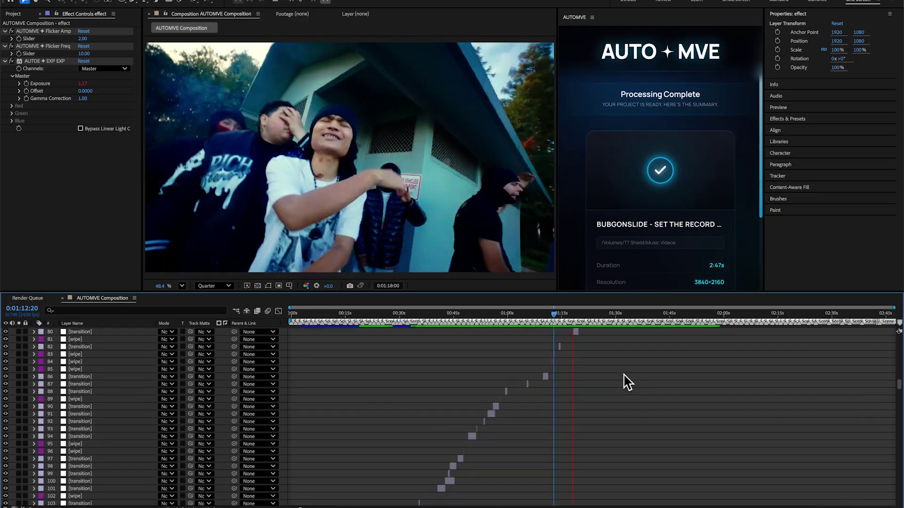
scroll(628, 382, "down", 10)
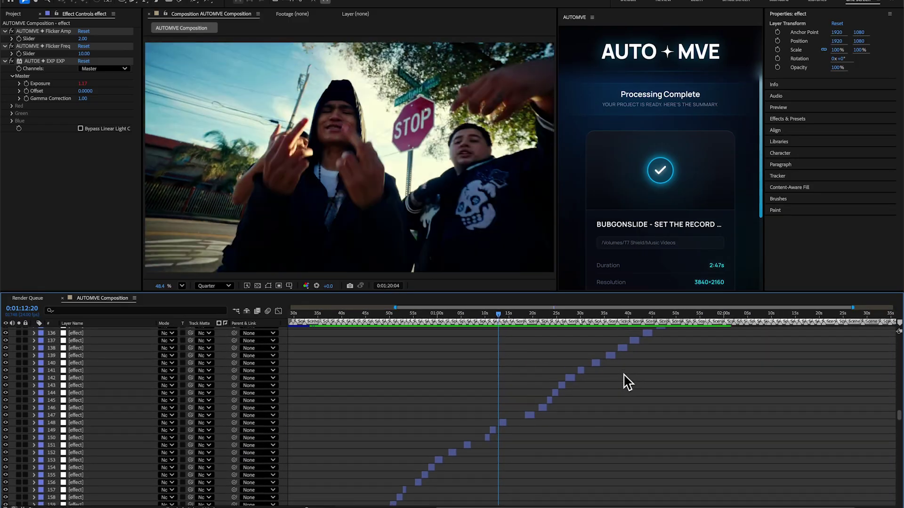
scroll(628, 382, "up", 1)
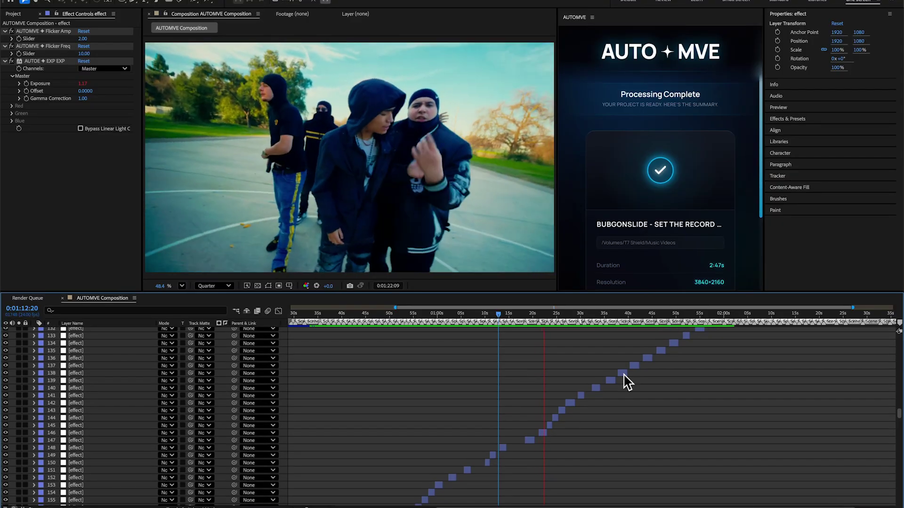
key("space")
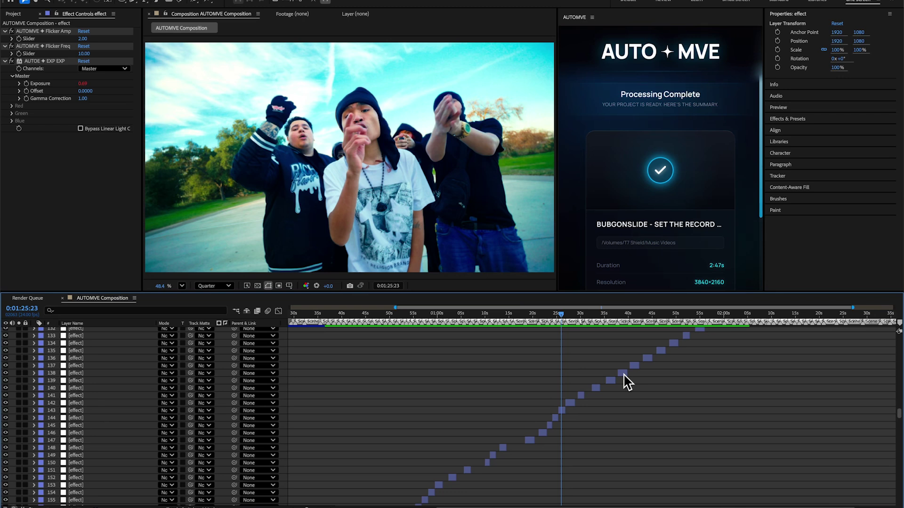
scroll(626, 381, "down", 4)
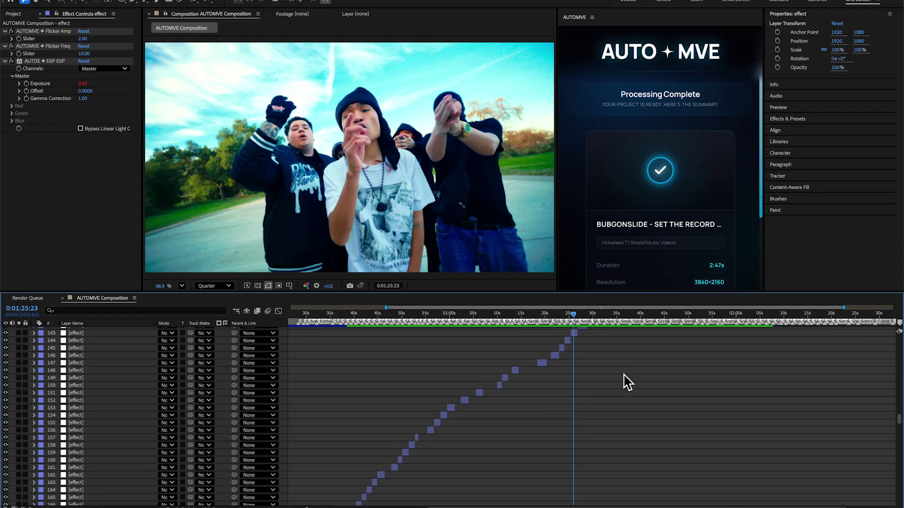